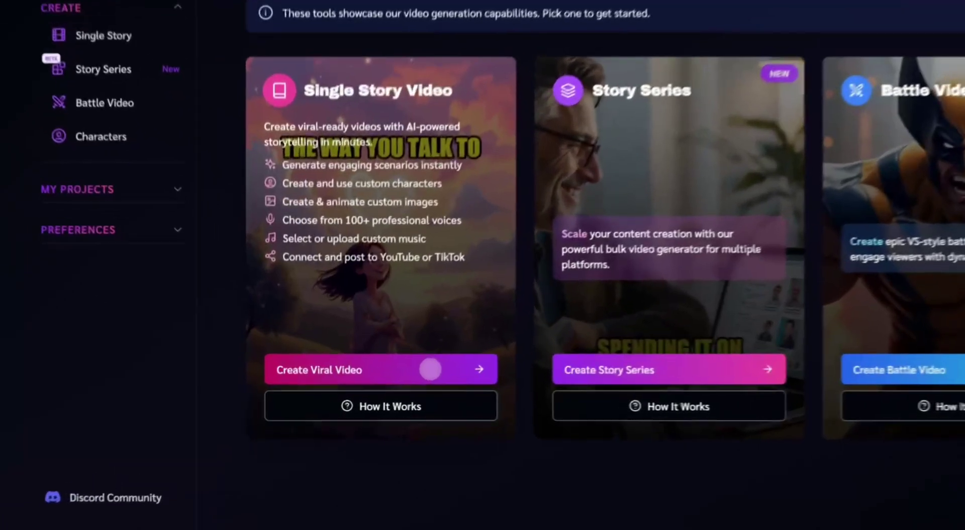
- Start a new Single Story Video in the Vertical 9:16 format
click(430, 370)
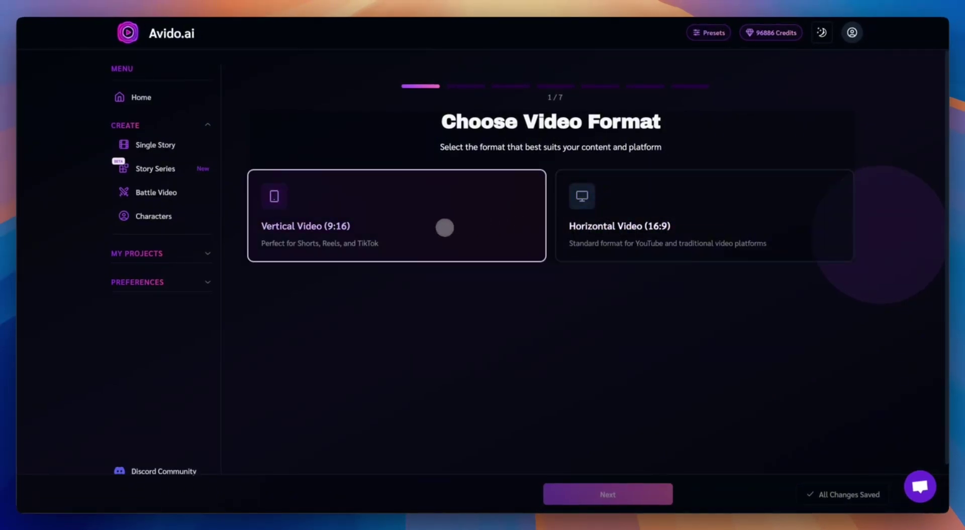
click(444, 227)
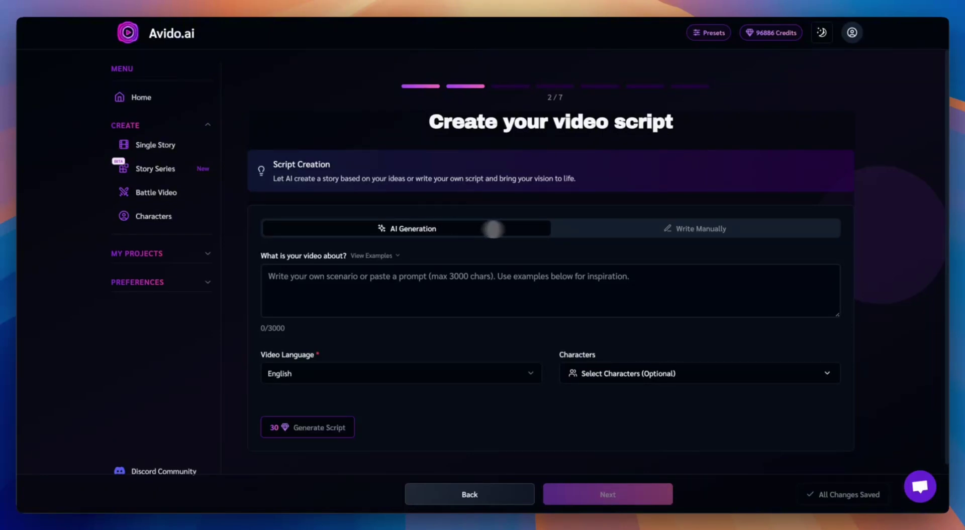
- Under AI Generation, enter a motivation-video prompt ending with a visit-avido.ai call to action
click(653, 228)
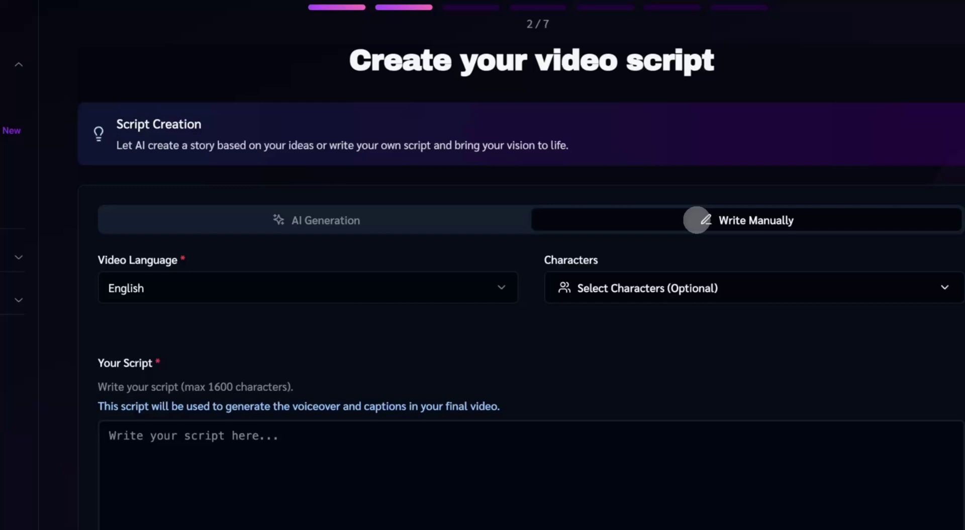
click(398, 216)
click(324, 305)
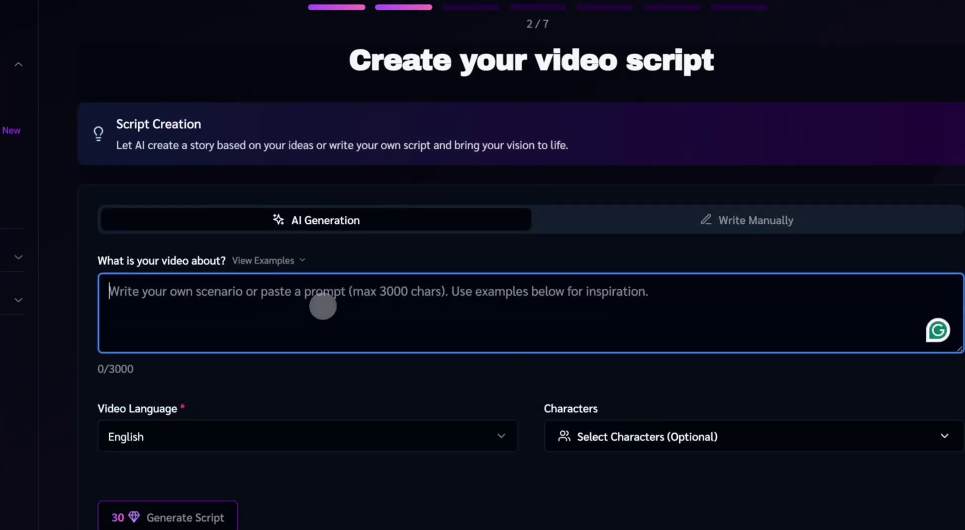
text(motivation video)
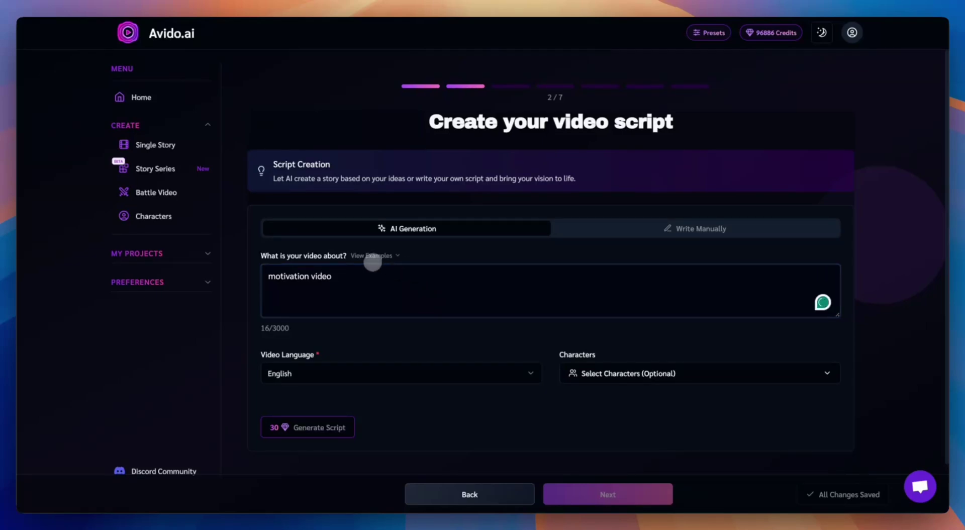
click(372, 256)
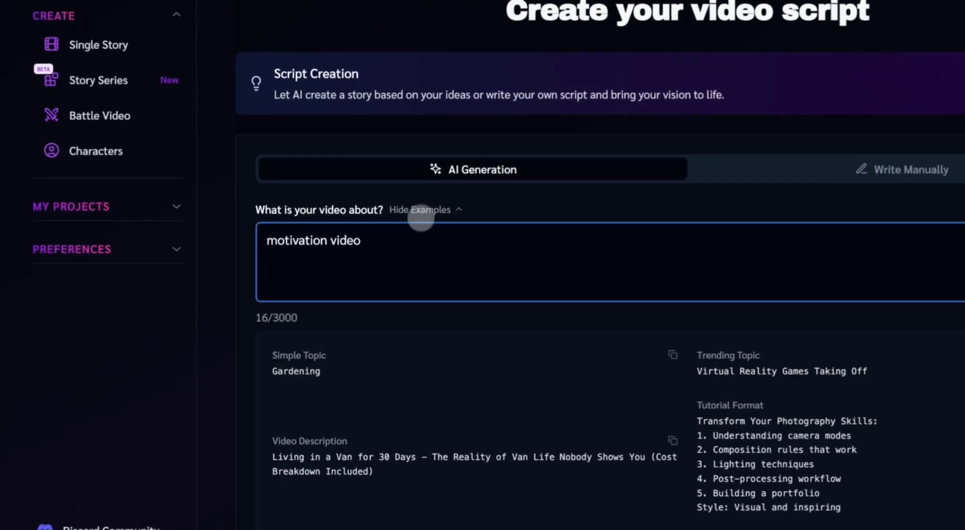
scroll(440, 303, down, 5)
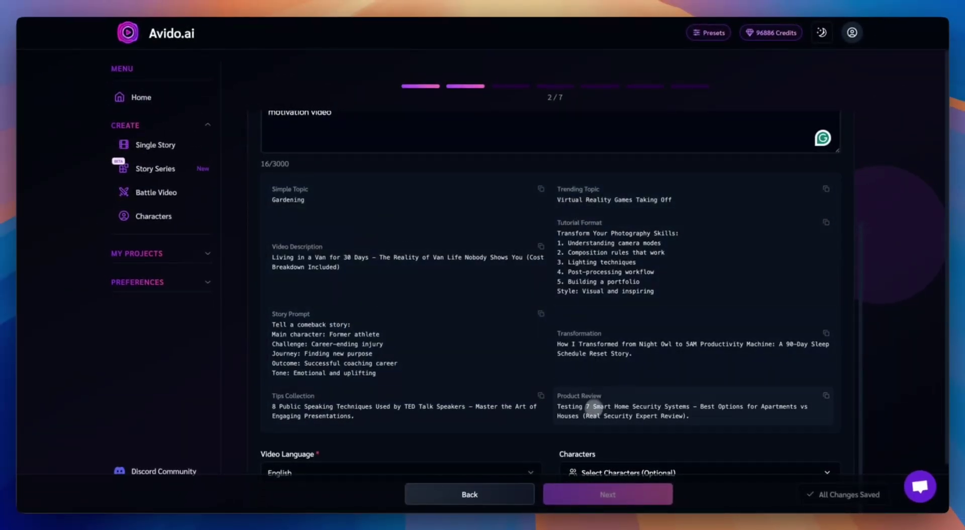
scroll(525, 268, up, 4)
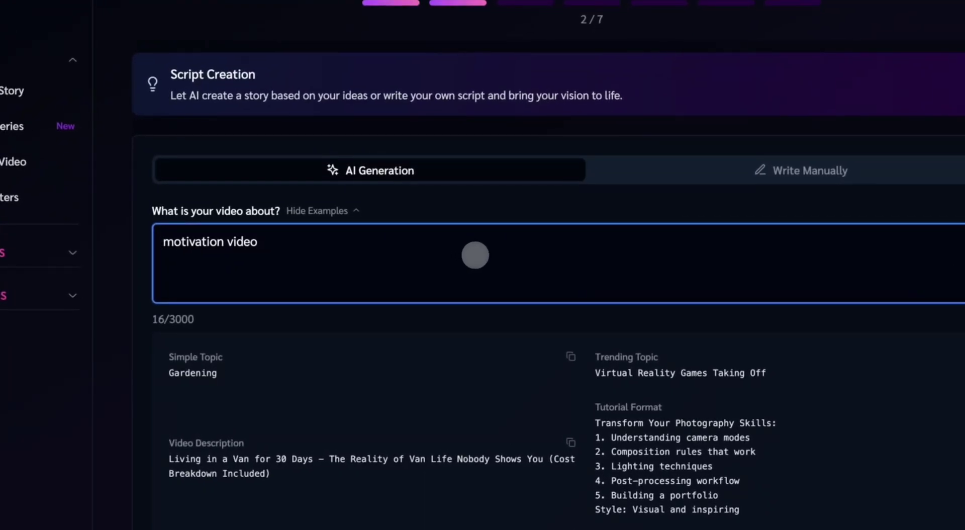
text(reate a motivation video. At)
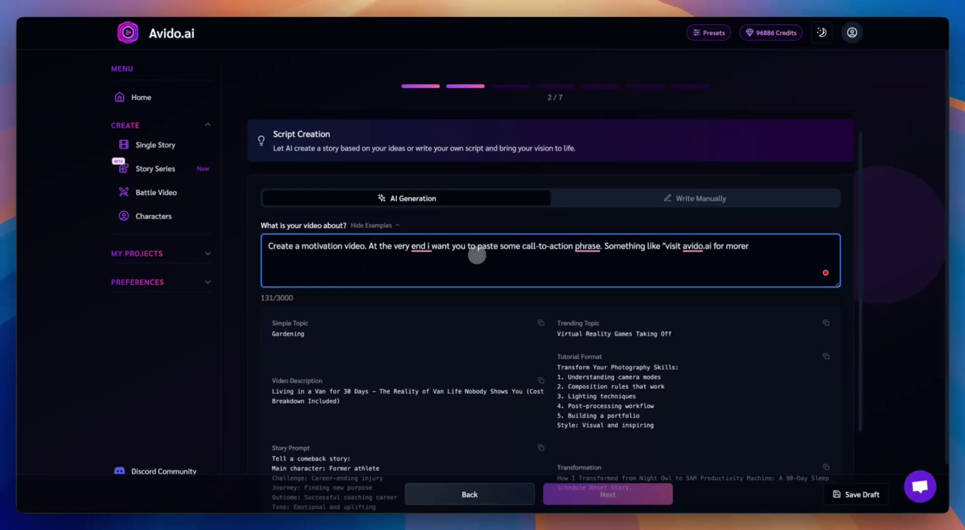
text(c.)
click(371, 225)
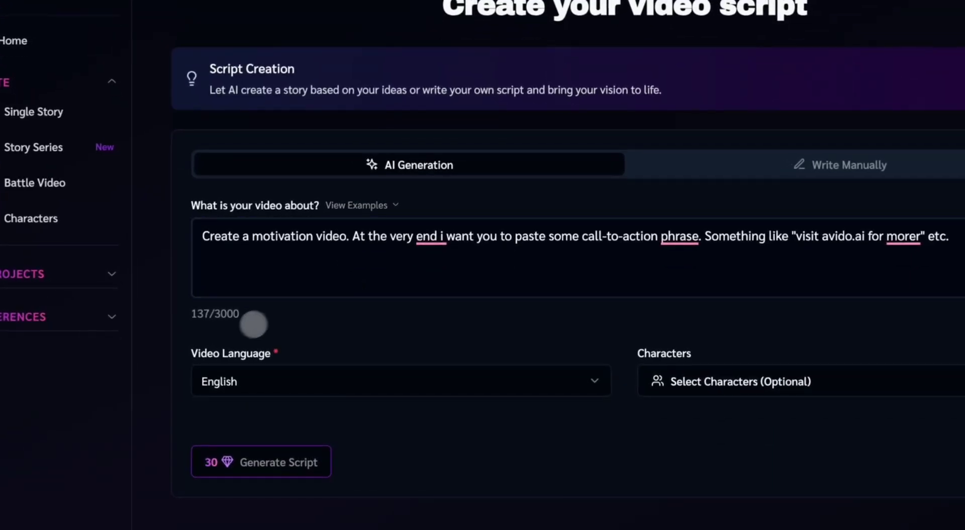
- Keep English as the video language, skip characters, and generate the script
click(235, 375)
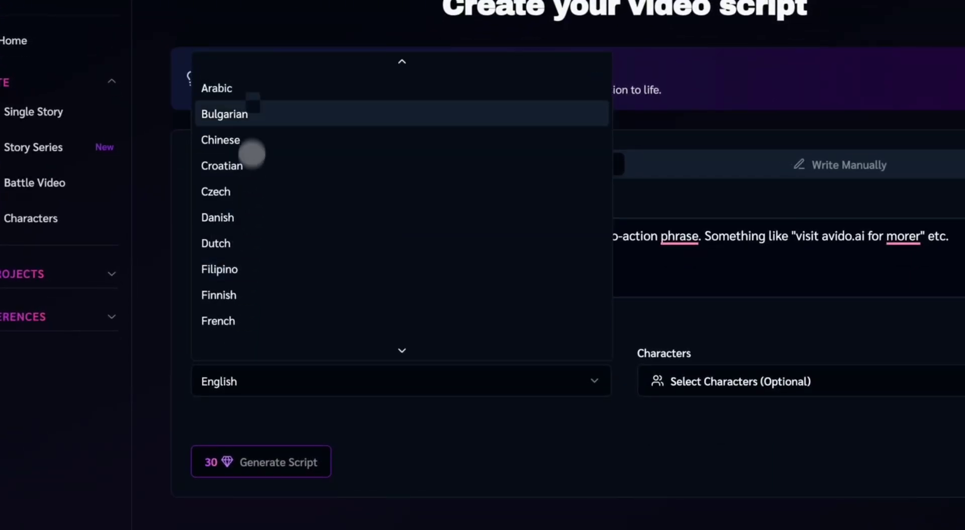
click(287, 391)
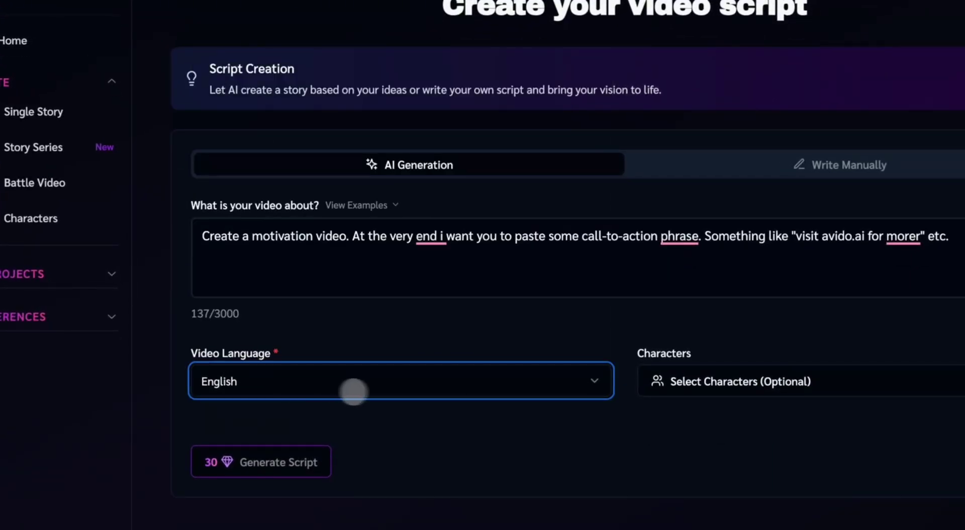
click(687, 383)
scroll(687, 383, down, 2)
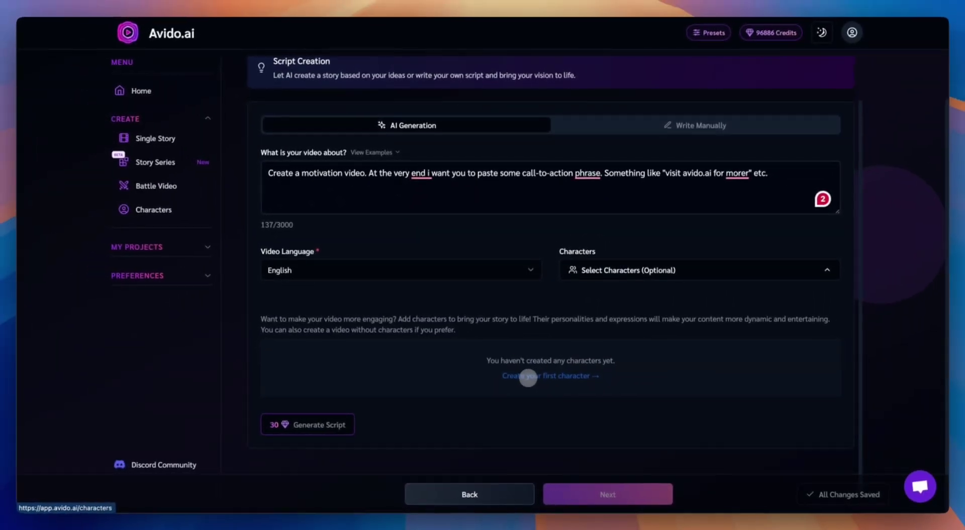
click(575, 270)
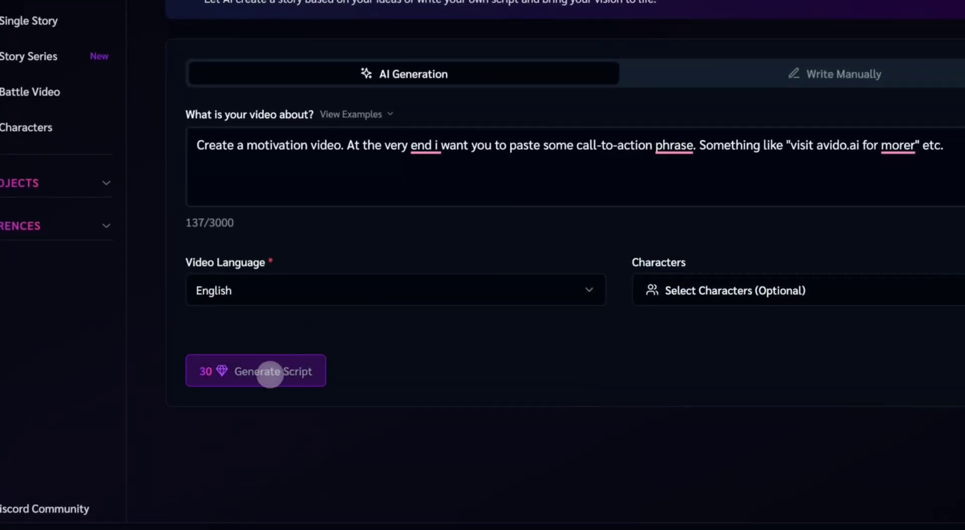
click(269, 373)
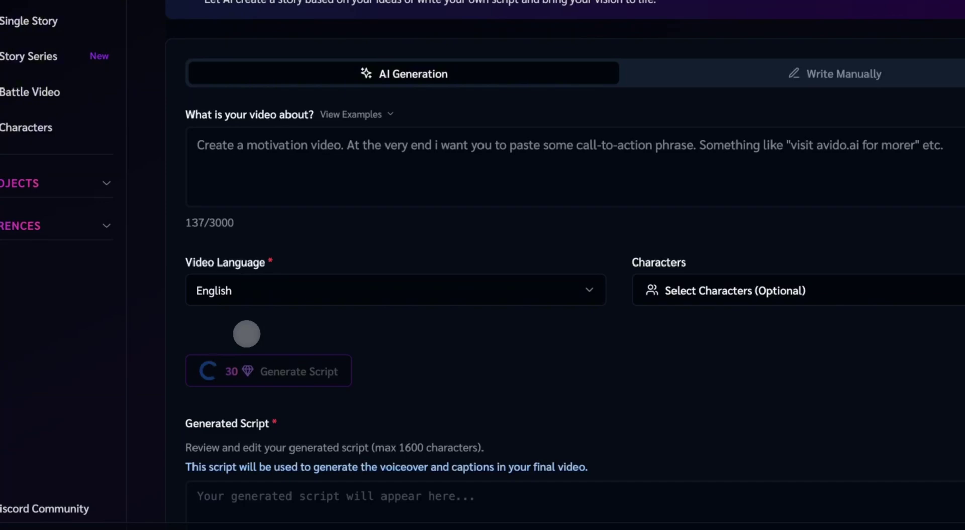
- Change the script's closing line to 'Visit avido.ai for more information!'
scroll(302, 346, down, 2)
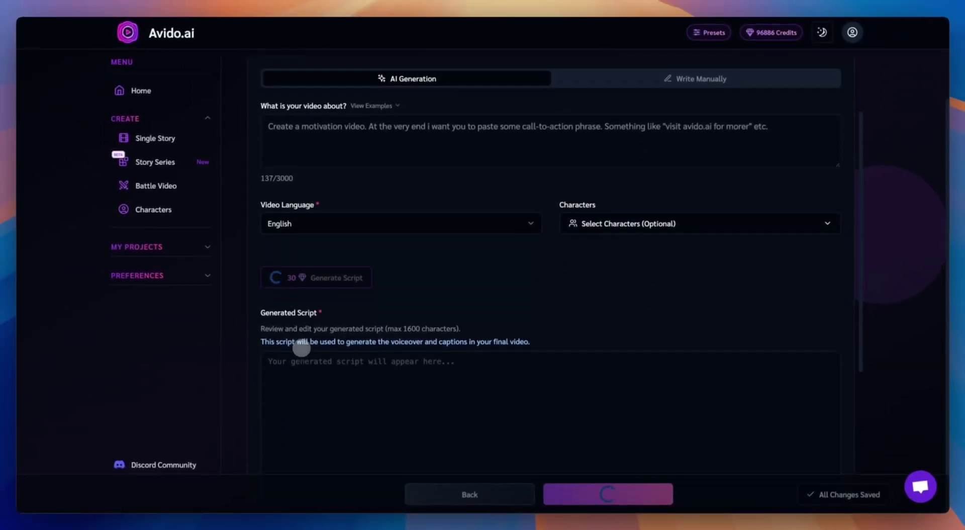
scroll(302, 347, down, 4)
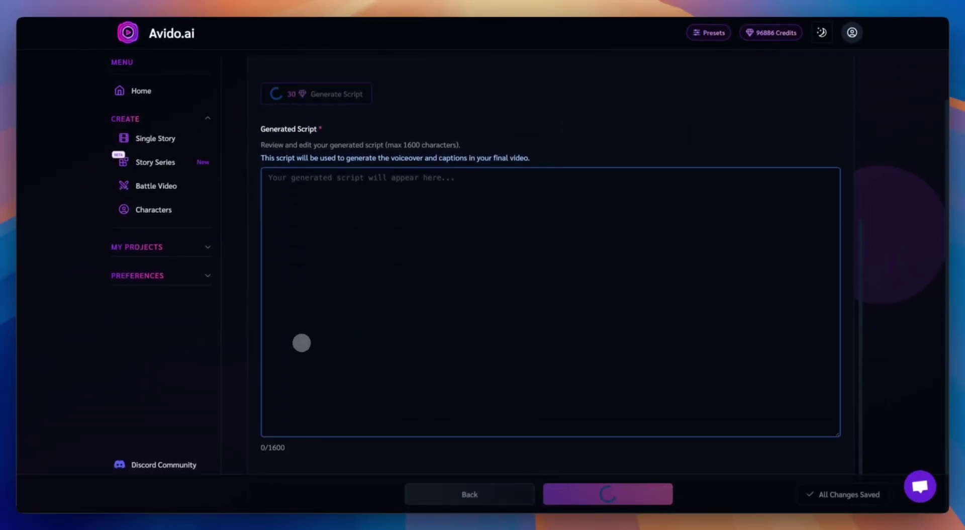
scroll(357, 234, down, 1)
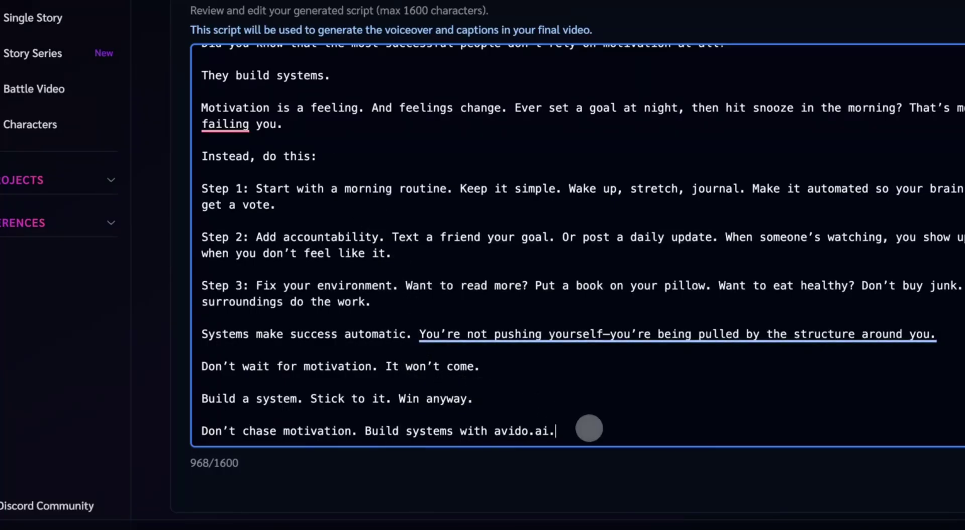
key(BackSpace)
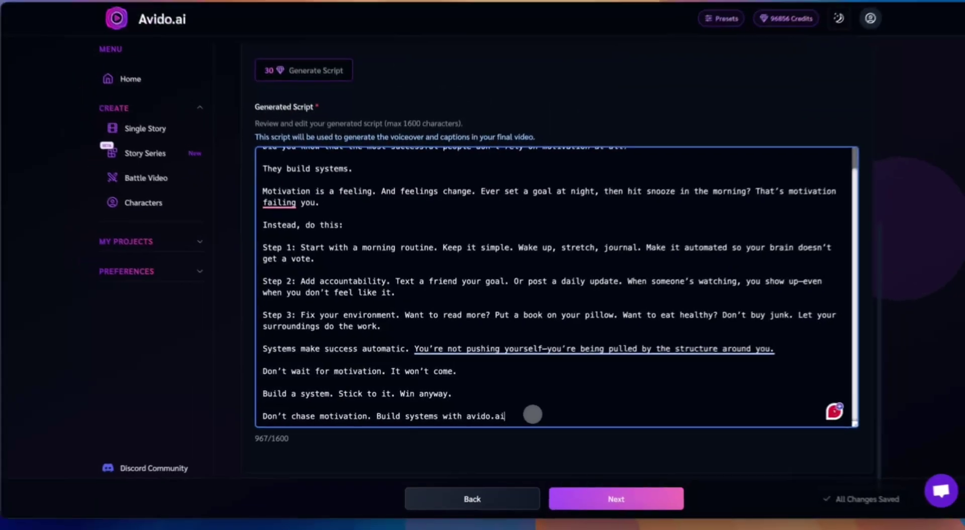
text(h)
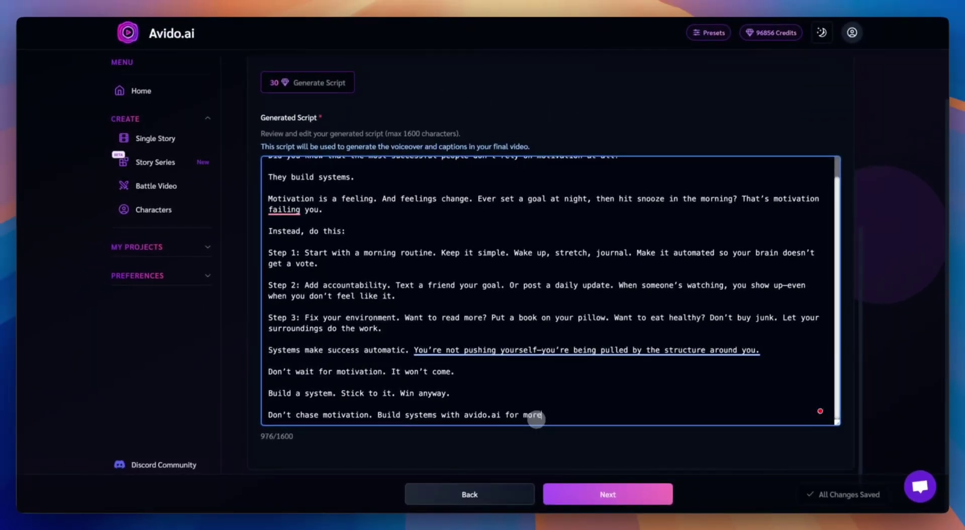
text(!)
drag(465, 415, 377, 414)
text(Visit)
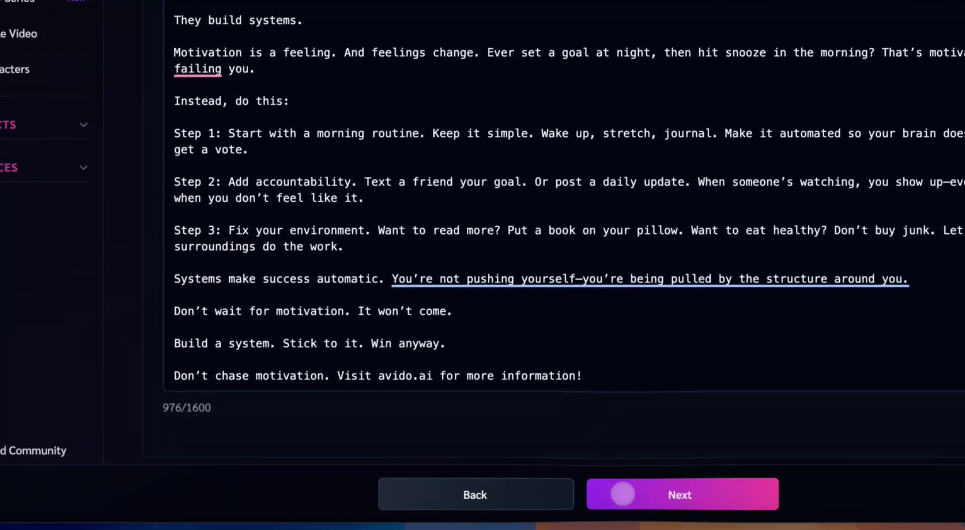
- Set the number of images to 17 with Premium image quality
click(623, 493)
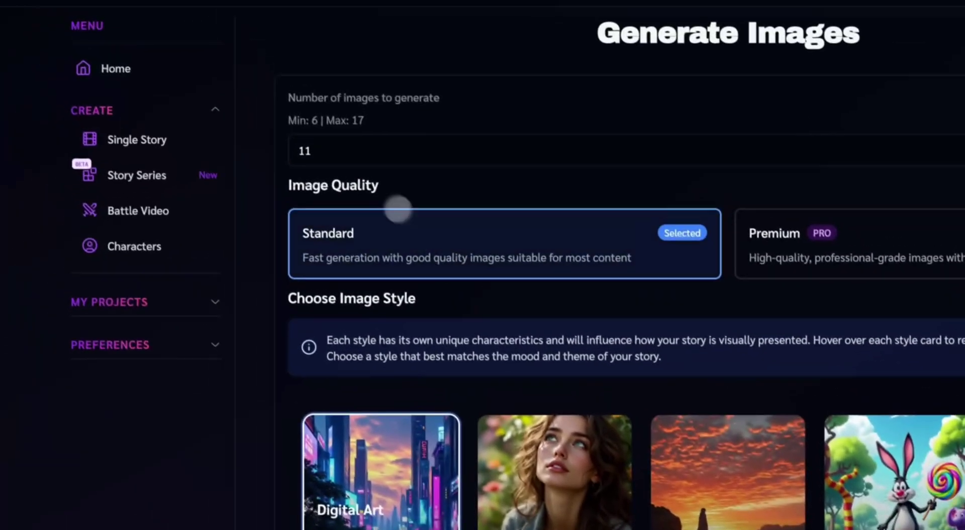
click(329, 146)
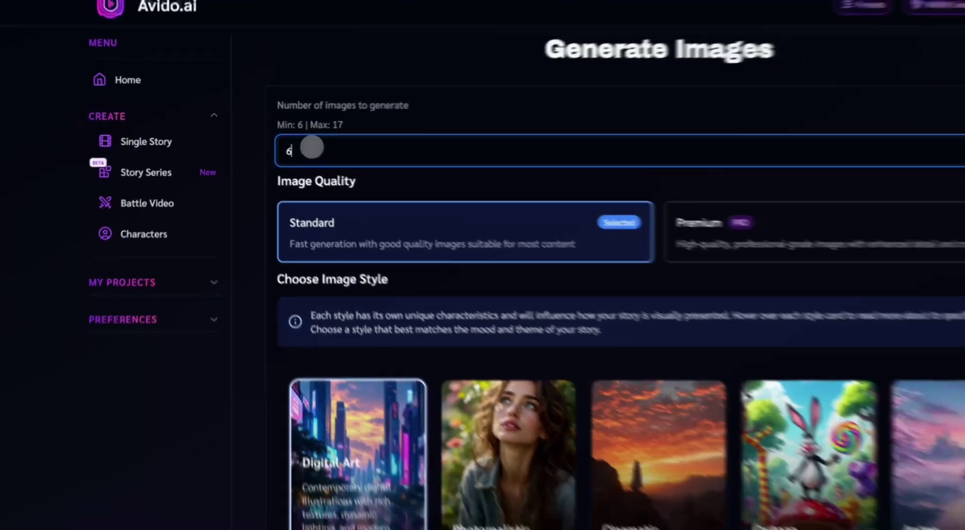
key(BackSpace)
text(17)
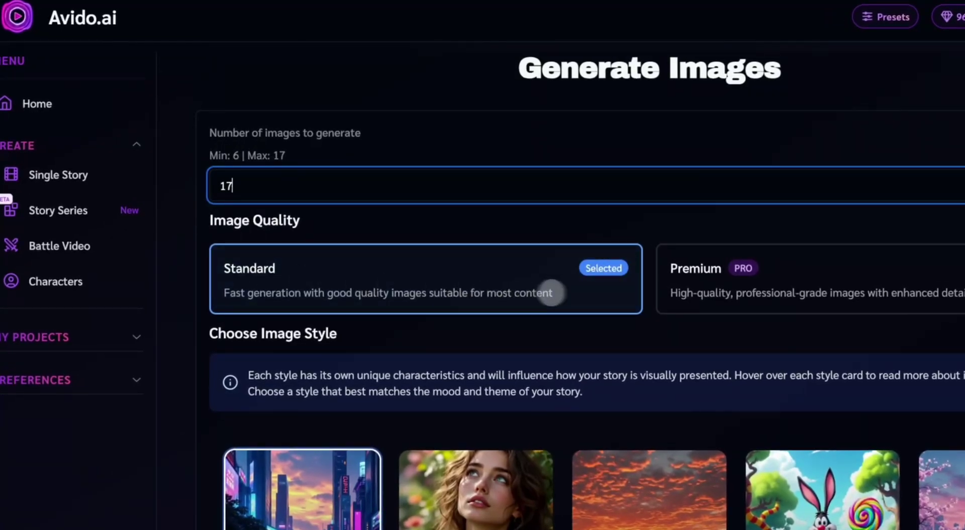
click(671, 288)
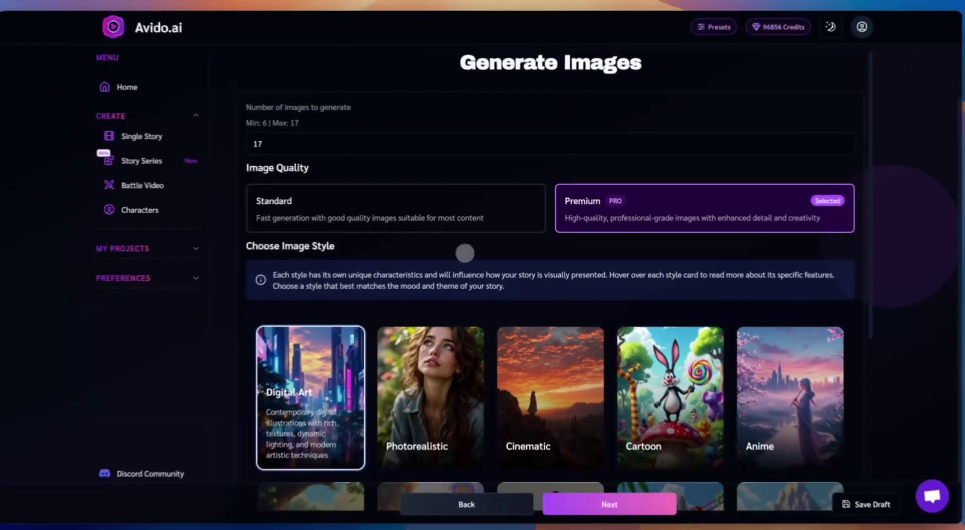
- Browse the image style cards, including Pixar and Digital Art
scroll(448, 259, down, 4)
scroll(468, 251, down, 2)
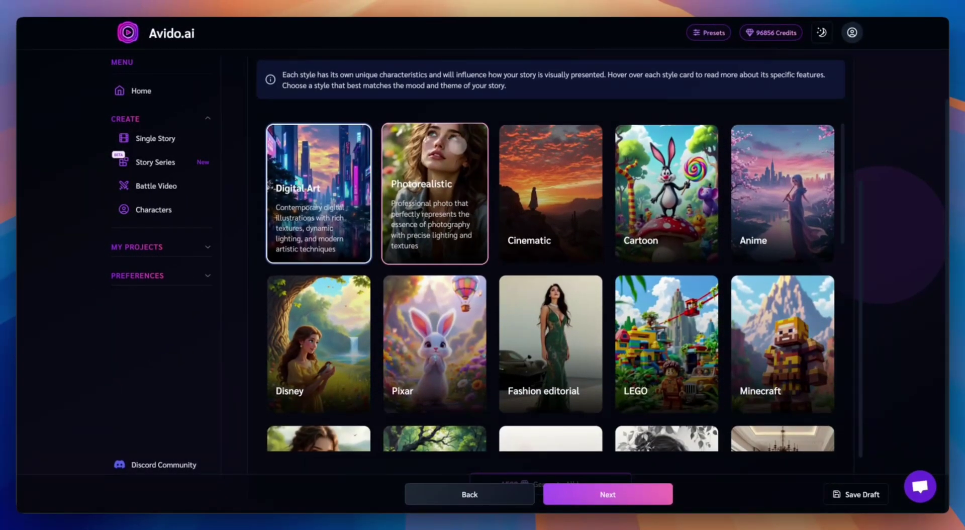
mouse_move(648, 187)
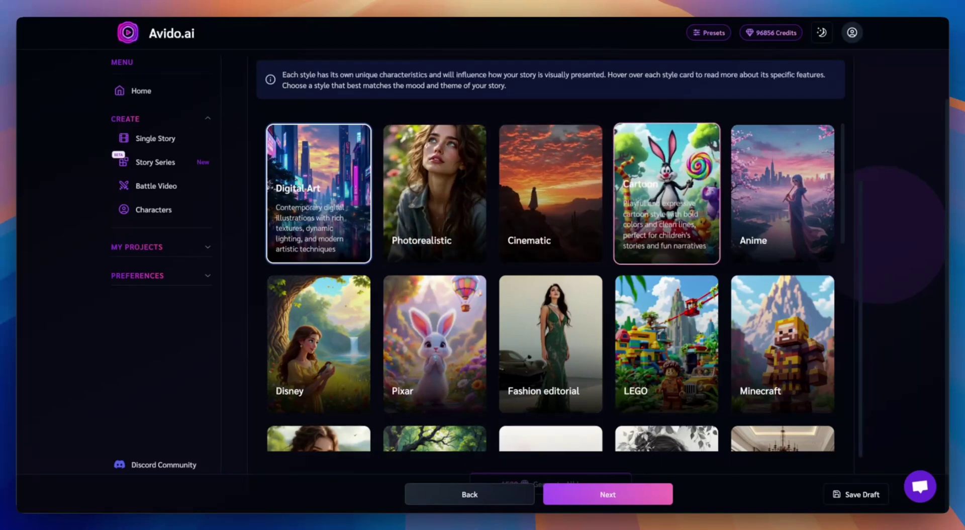
mouse_move(782, 193)
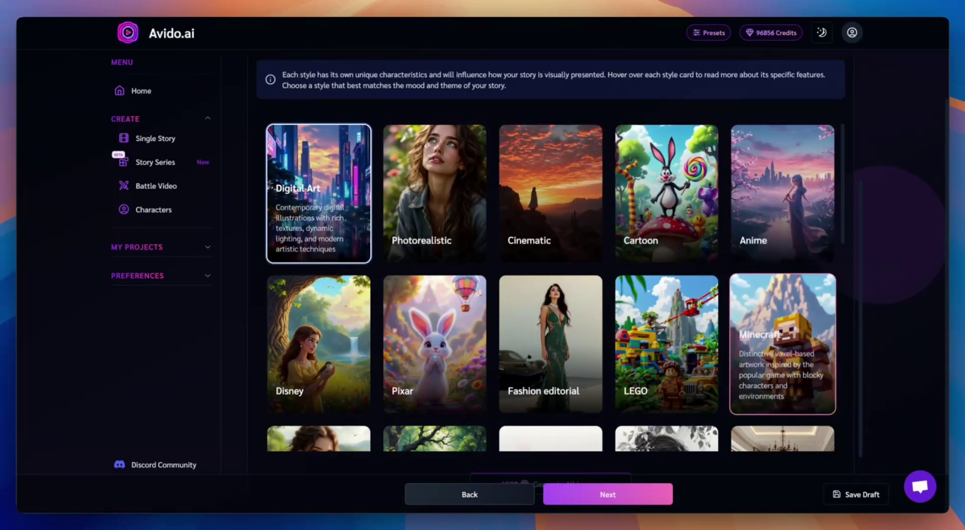
mouse_move(435, 344)
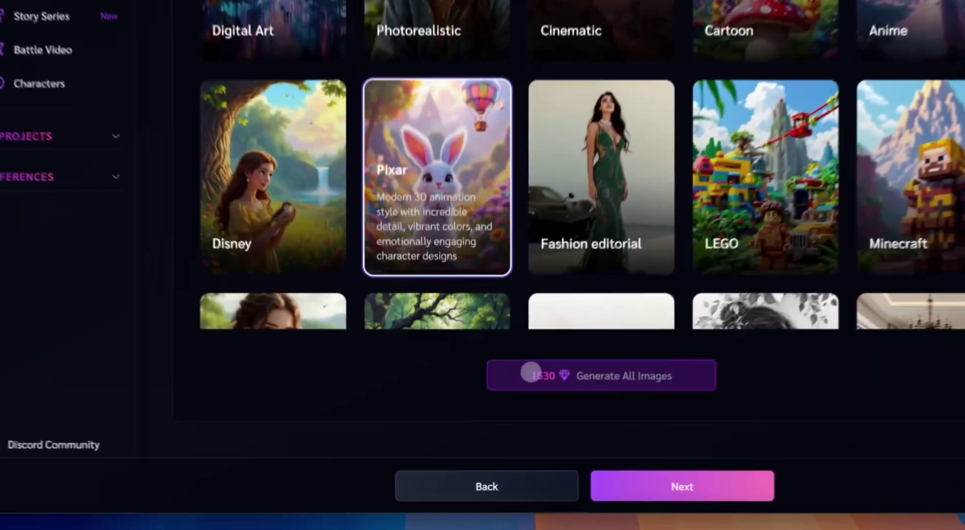
- Generate all the Pixar-style images and scroll down to Image 17's prompt
click(500, 413)
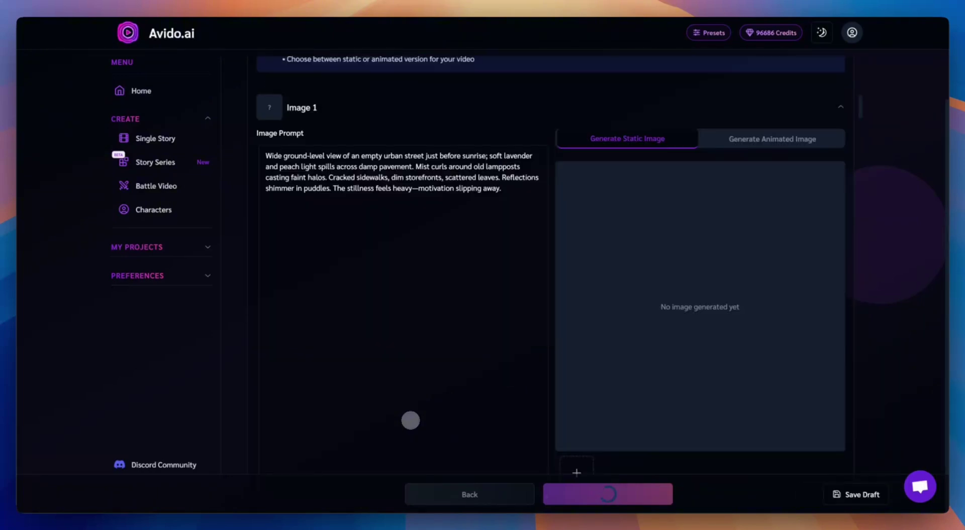
scroll(410, 420, down, 10)
scroll(410, 419, down, 20)
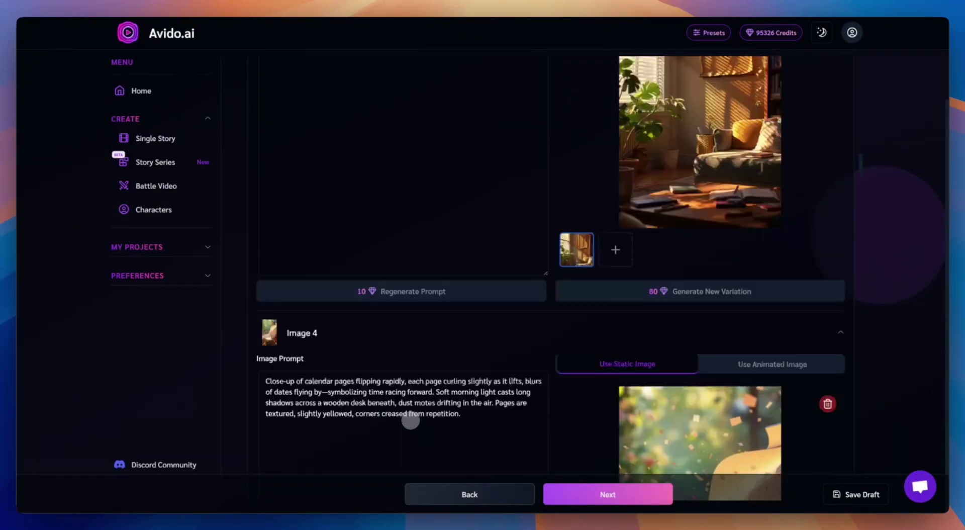
scroll(410, 420, down, 20)
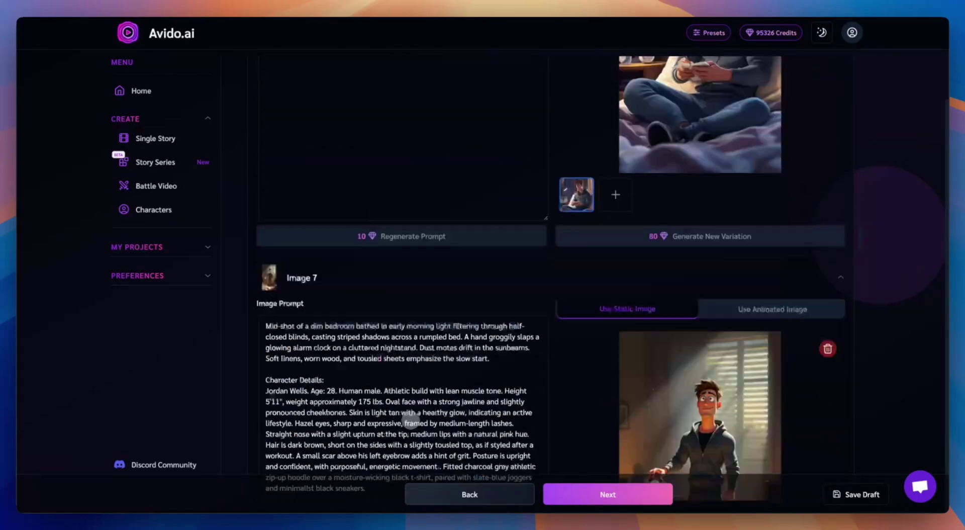
scroll(410, 420, down, 20)
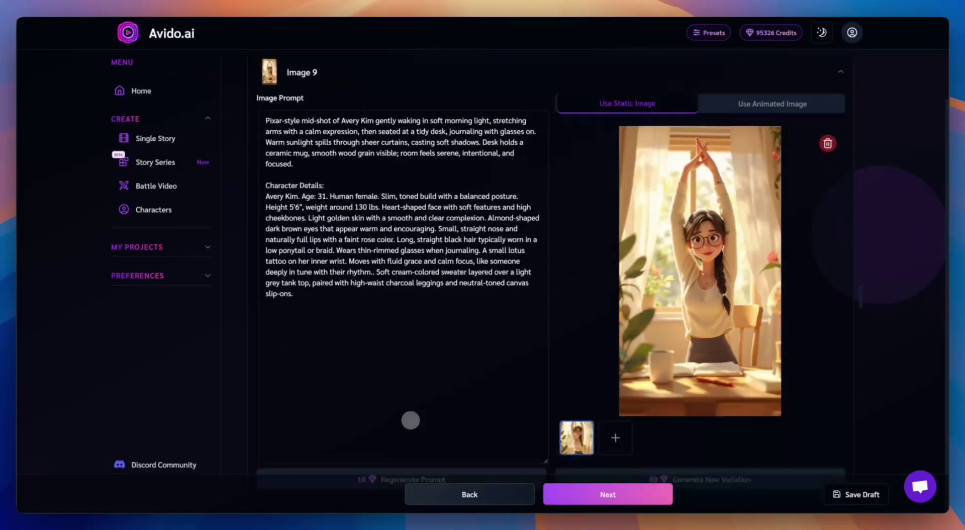
scroll(410, 420, down, 20)
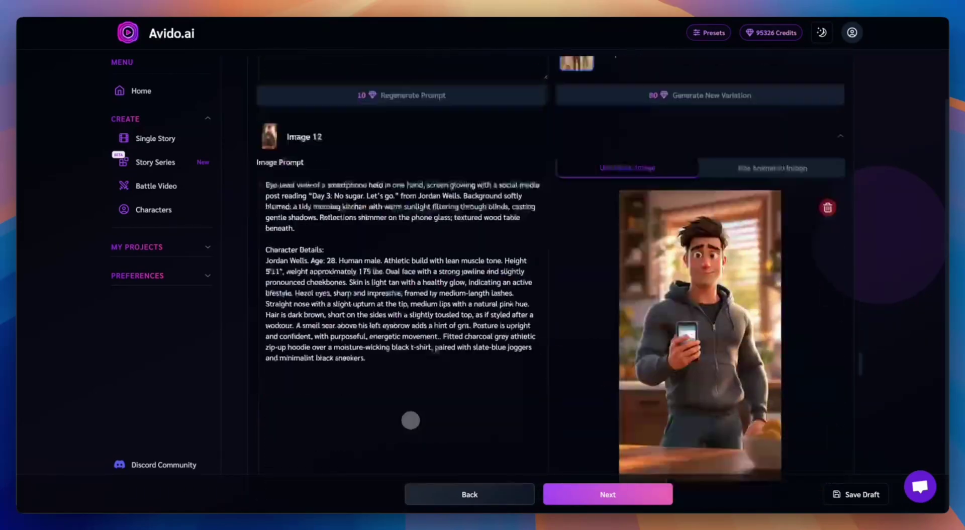
scroll(410, 419, down, 20)
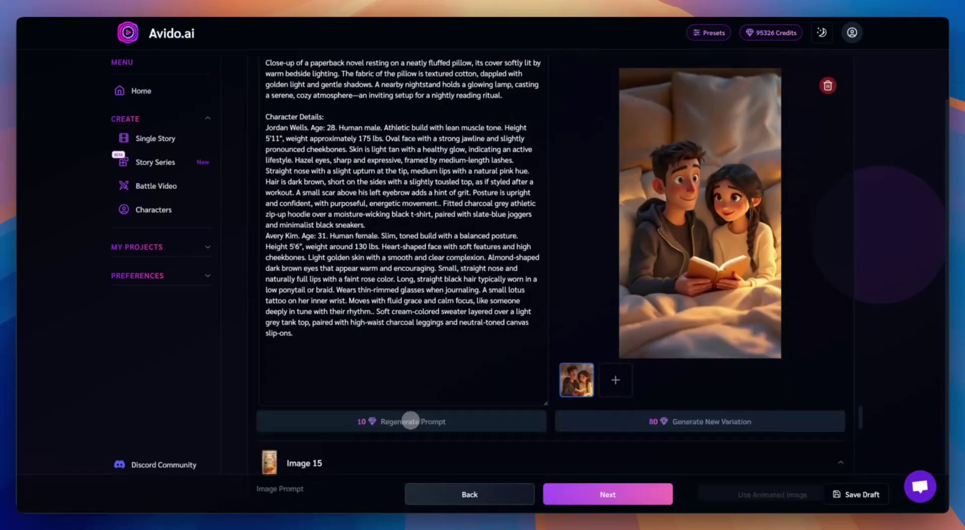
scroll(410, 420, down, 15)
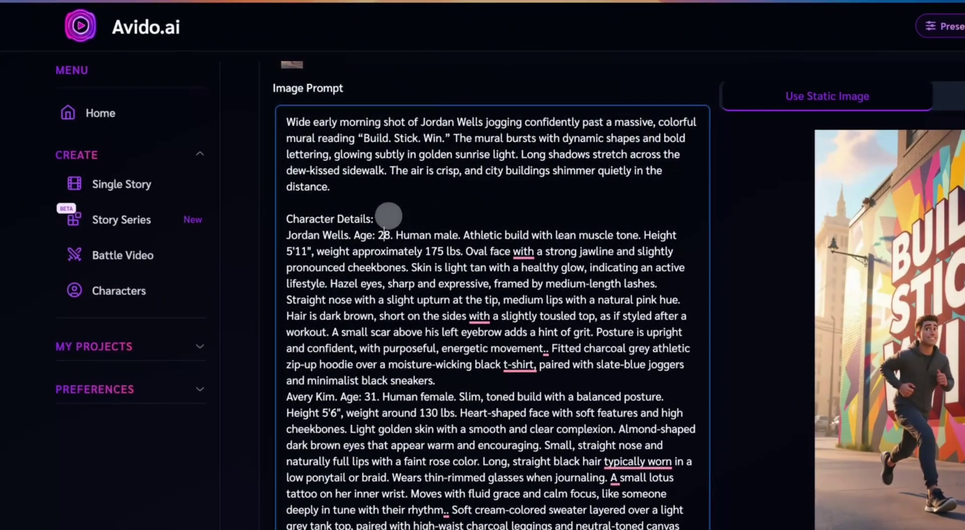
- Make Jordan 58 in Image 17's prompt, with pink hoodie and t-shirt and slate-purple joggers
text(5)
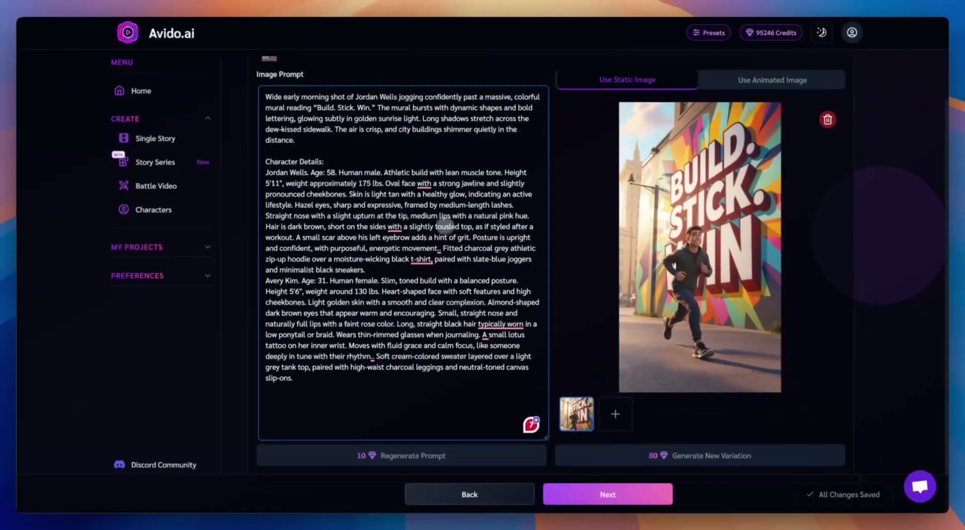
double_click(504, 248)
text(pink)
double_click(400, 259)
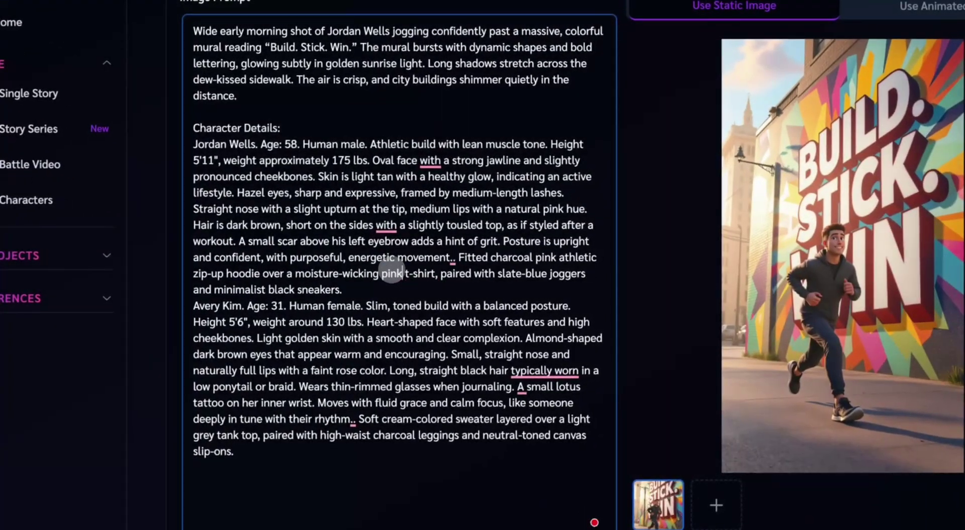
text(pink)
double_click(540, 274)
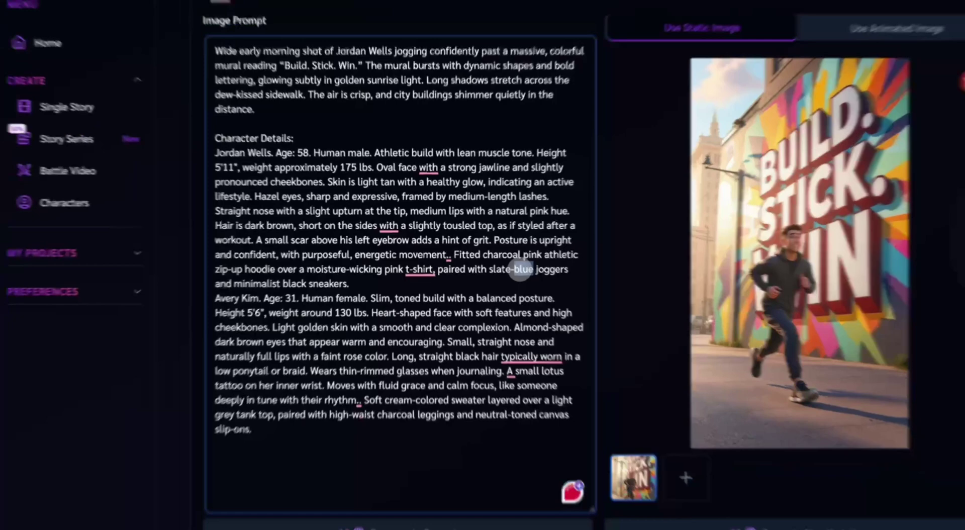
text(purple)
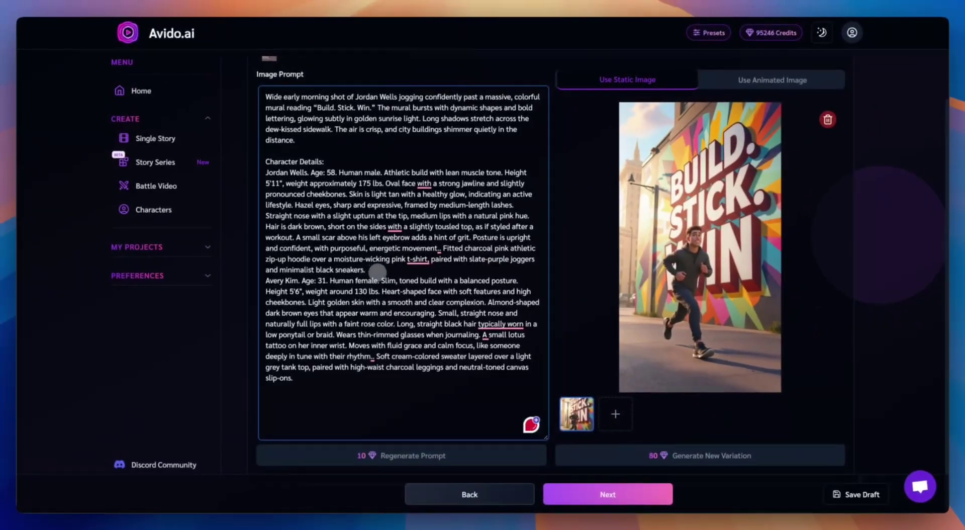
- Delete Avery Kim's paragraph and generate a new Image 17 variation
drag(260, 282, 392, 391)
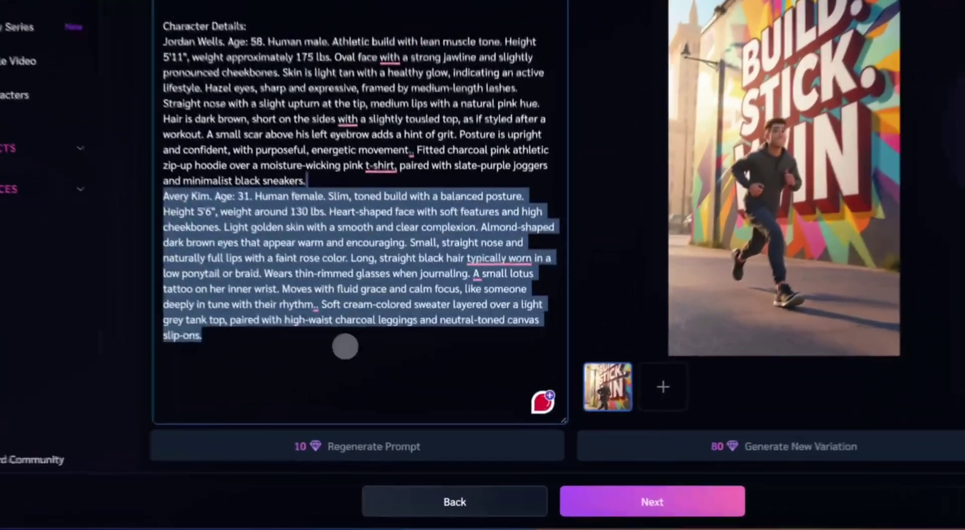
key(BackSpace)
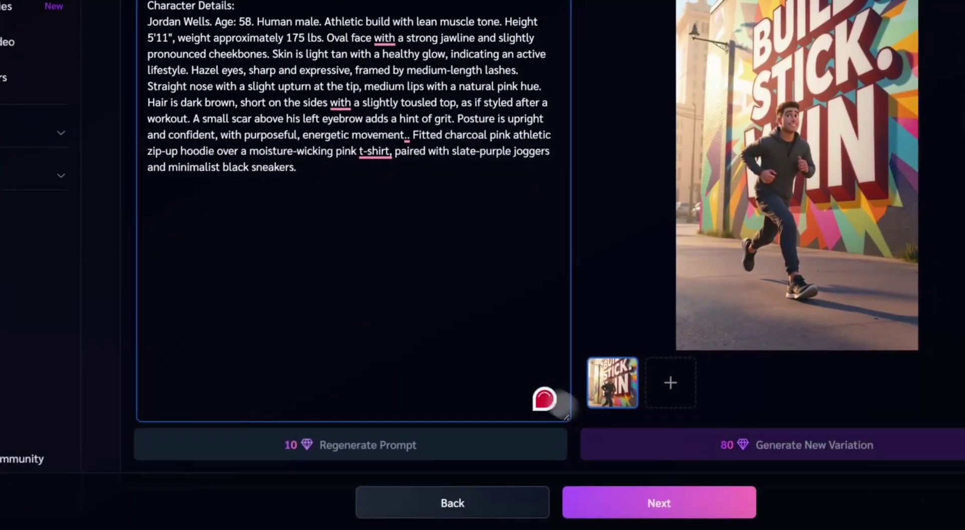
click(650, 456)
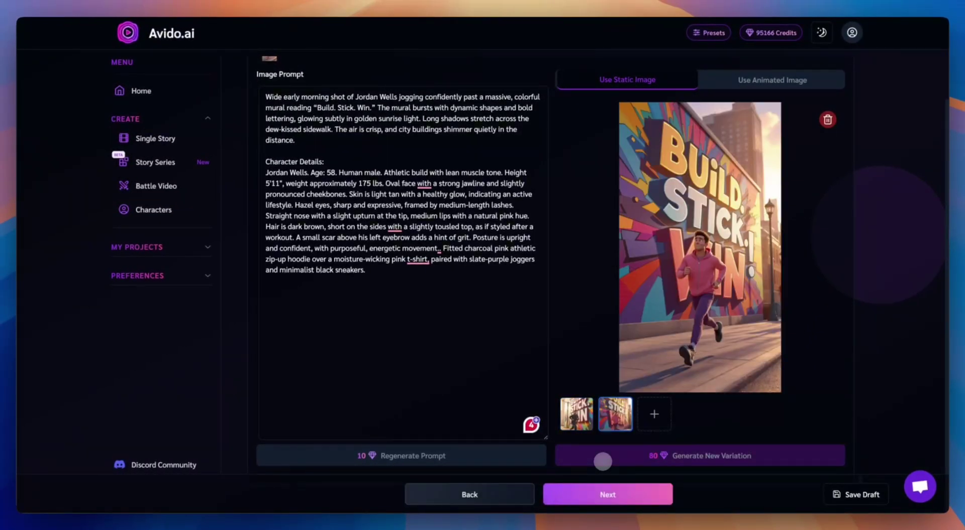
- Regenerate Image 16's prompt and add a second image variation for it
scroll(426, 324, up, 15)
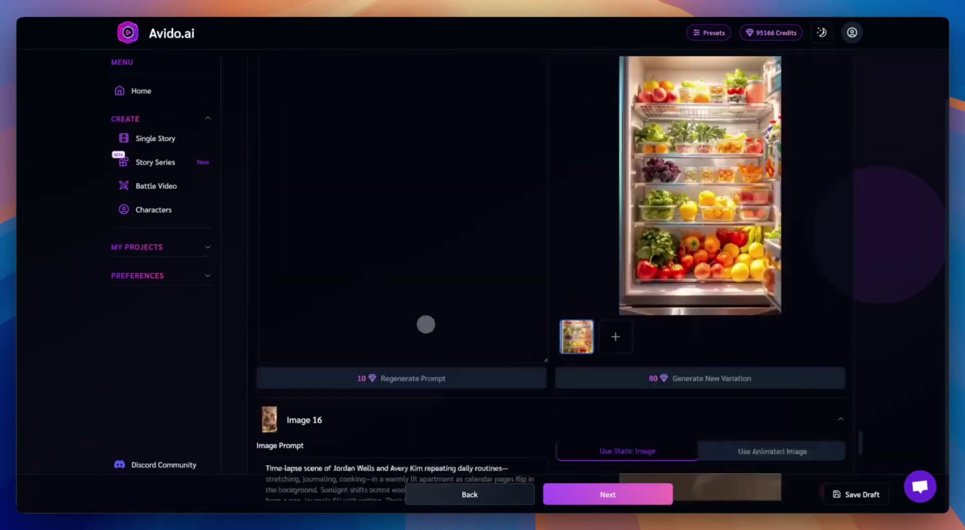
scroll(426, 324, down, 7)
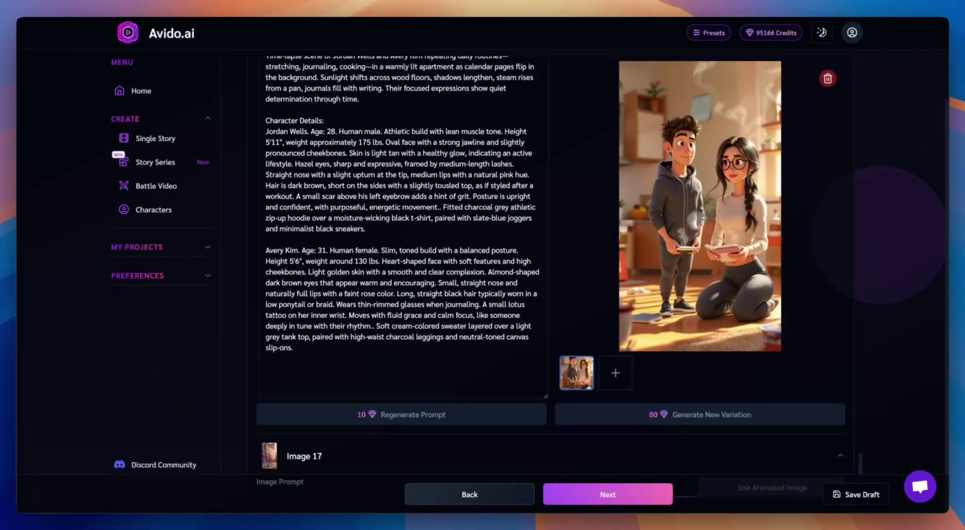
click(509, 423)
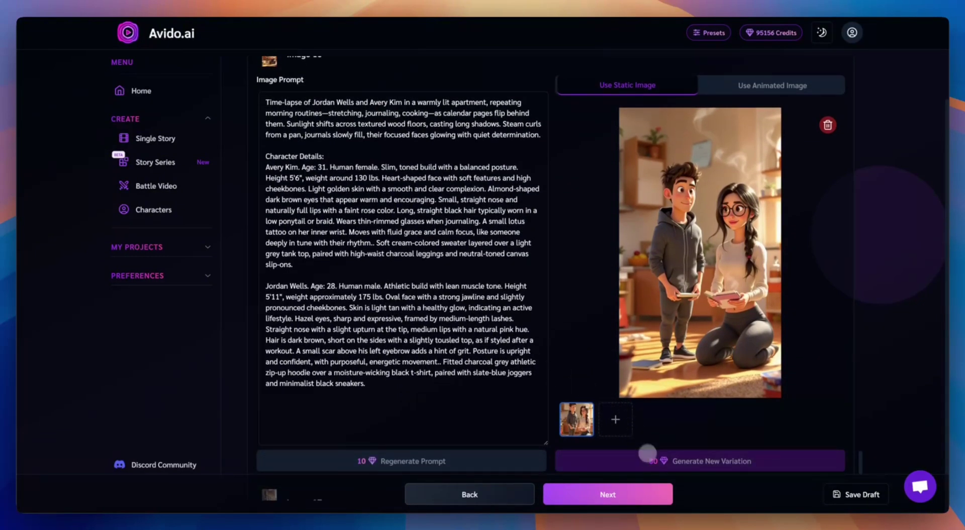
click(649, 457)
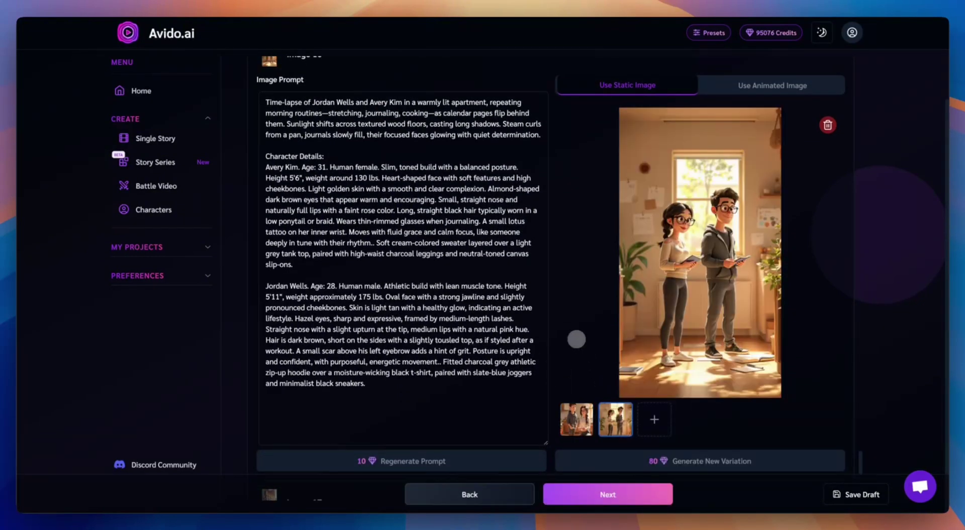
scroll(576, 339, up, 1)
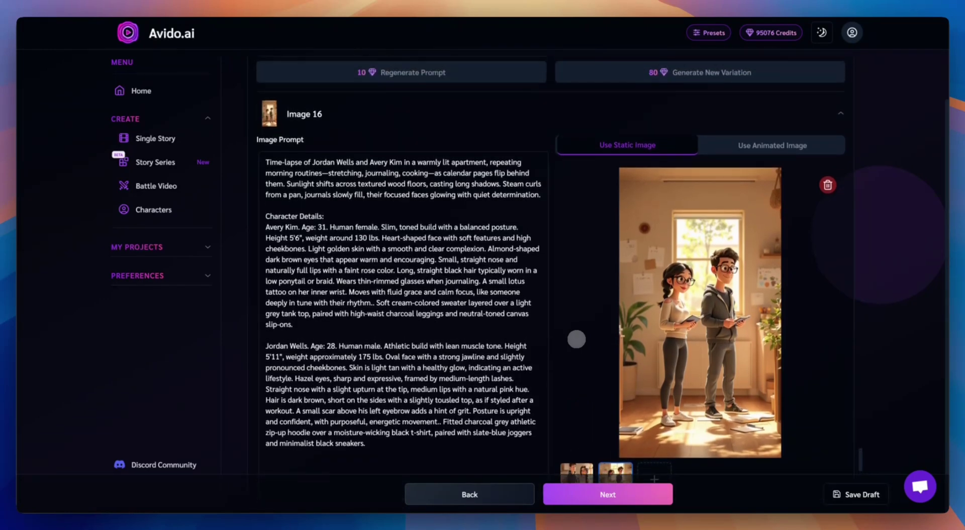
scroll(576, 339, up, 4)
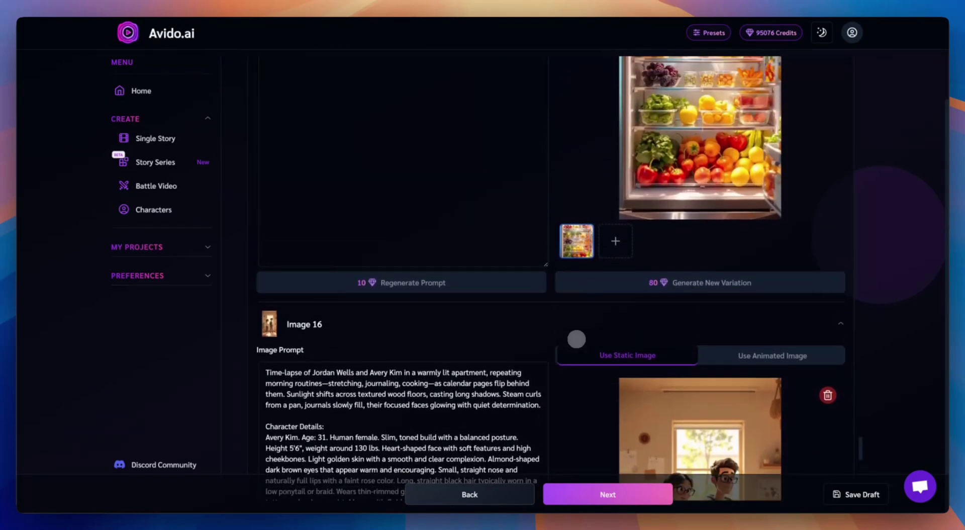
scroll(576, 339, up, 10)
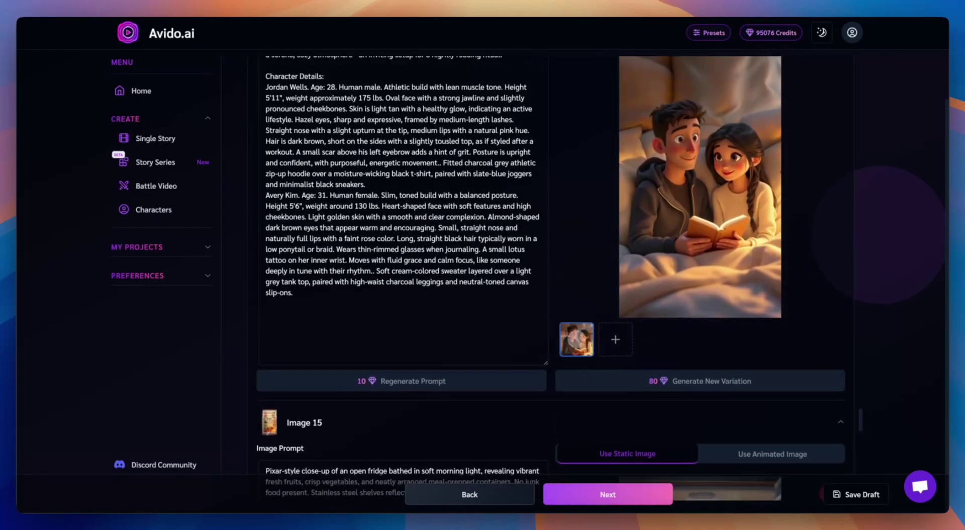
- Scroll up to Image 14 and back down to Image 17 to review the images
scroll(577, 339, up, 2)
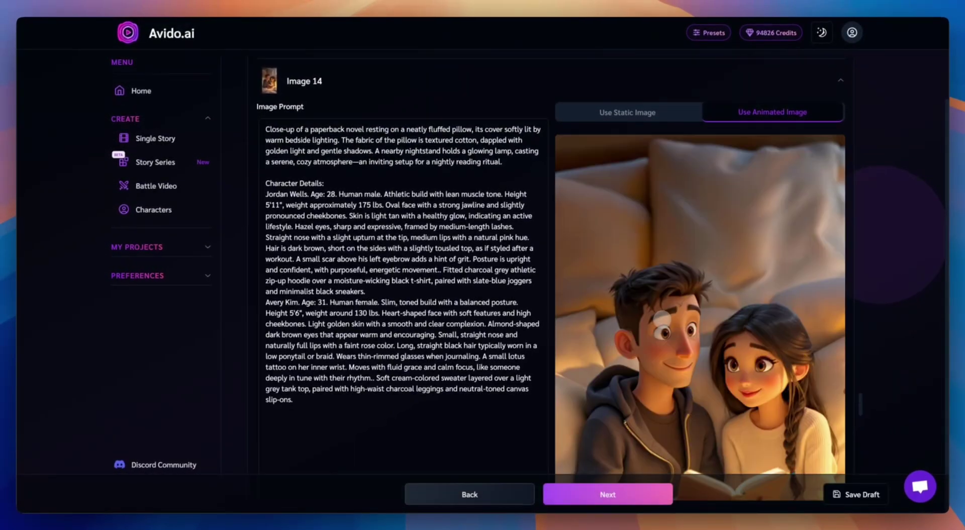
scroll(662, 319, down, 3)
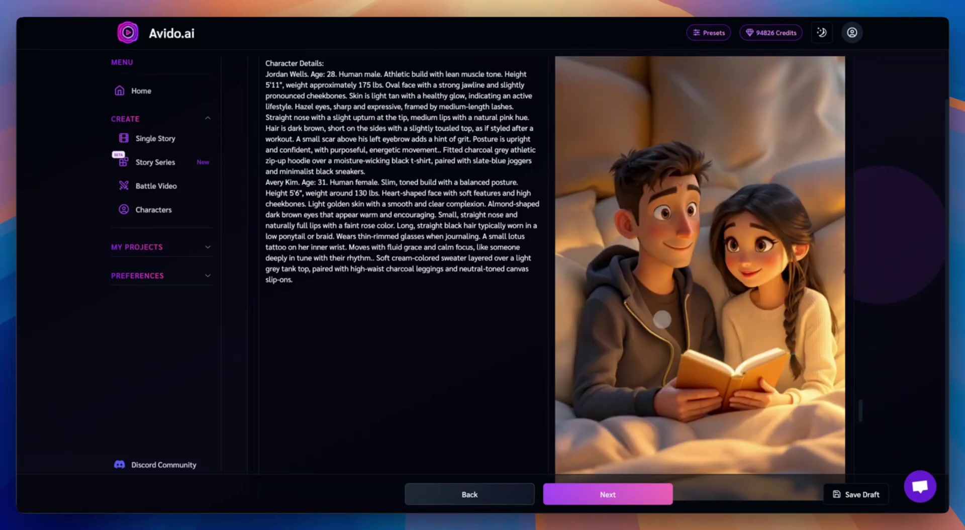
scroll(662, 319, down, 5)
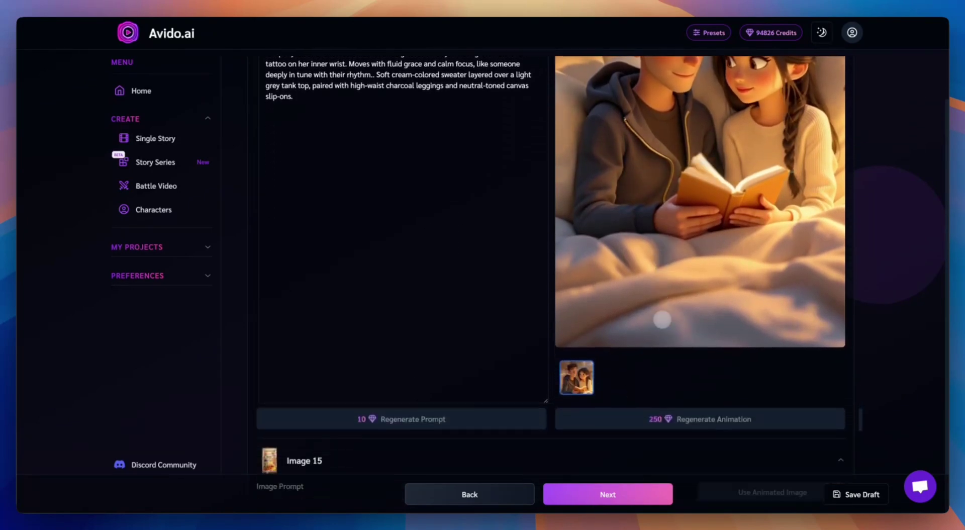
scroll(662, 318, down, 15)
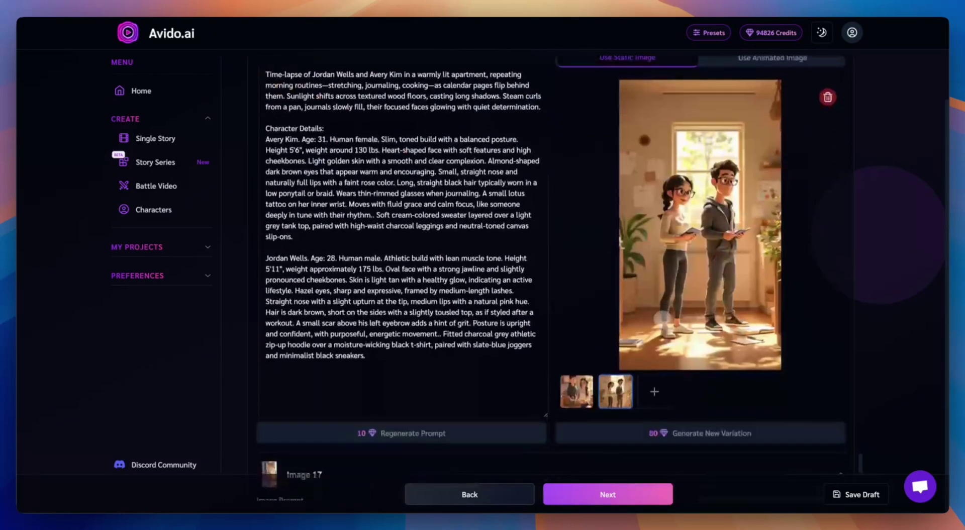
scroll(662, 318, down, 9)
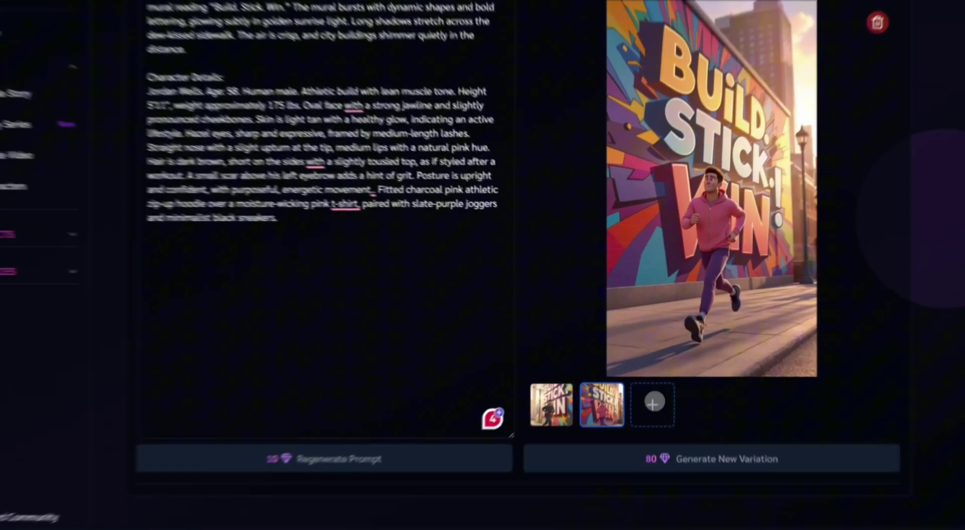
- Replace Image 17 with avido logo.png and prompt it as a 'super cool logo' reveal
click(654, 377)
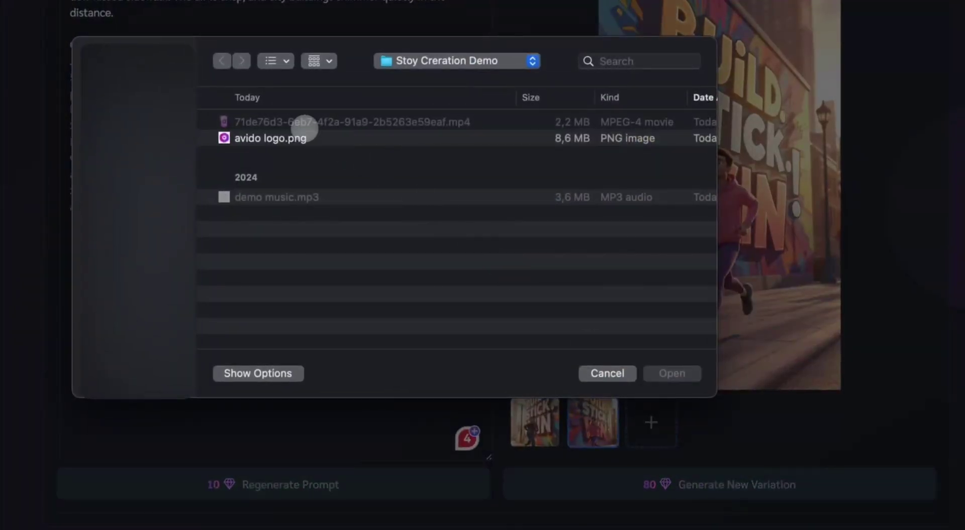
double_click(301, 137)
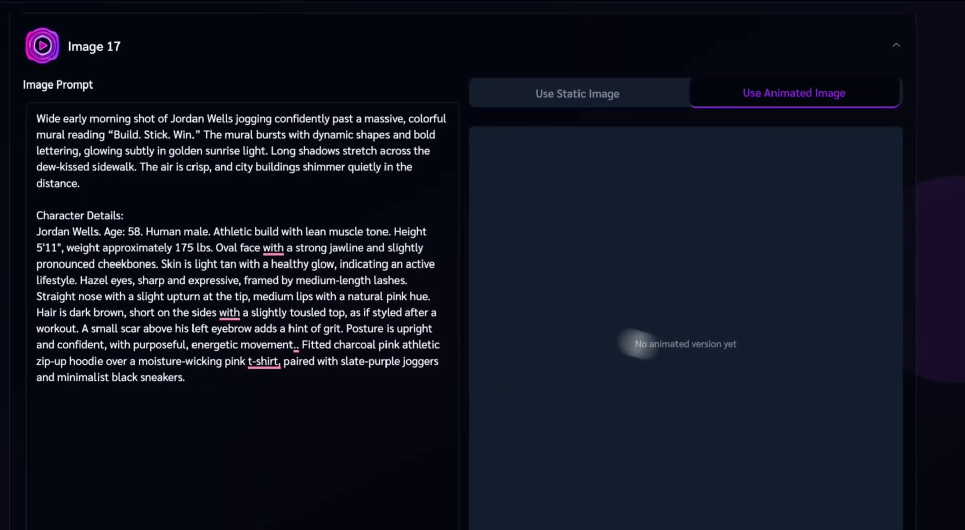
click(320, 308)
key(ctrl+a)
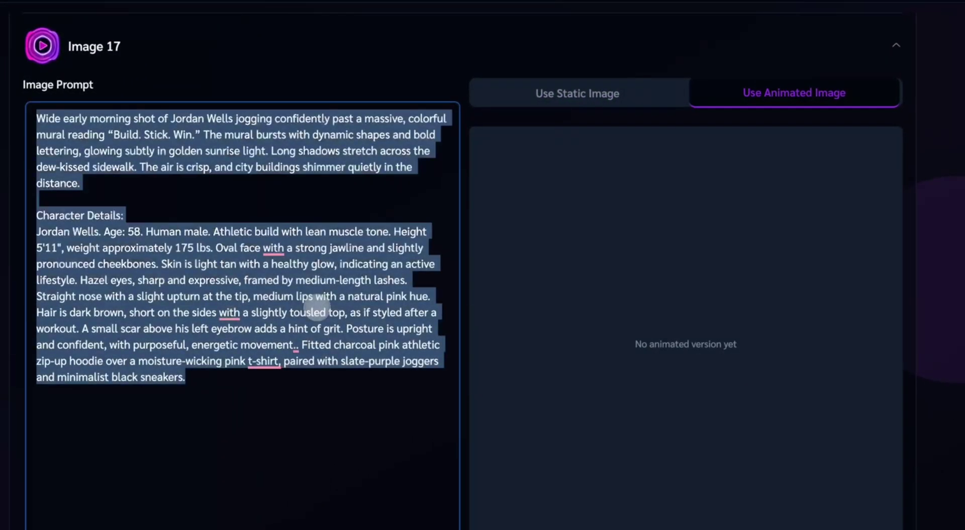
text(super cool logo reveal from black screen)
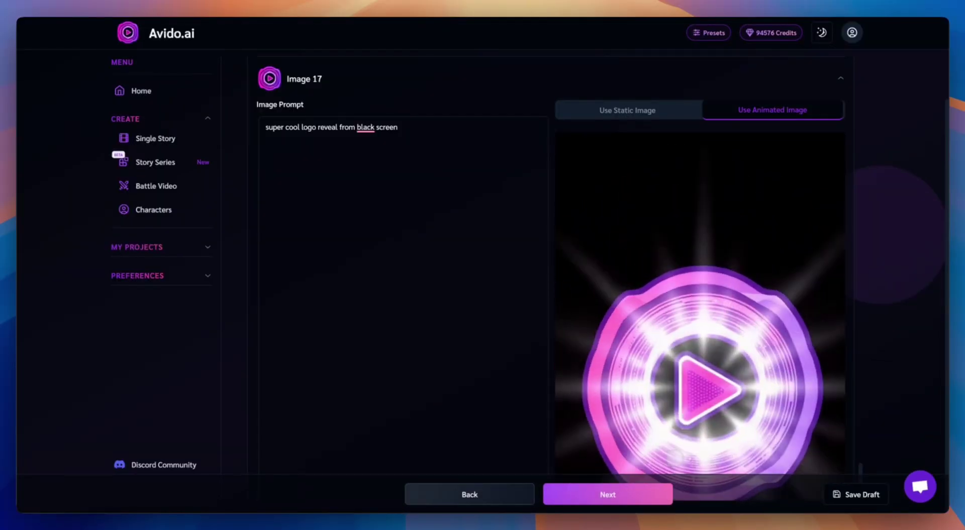
scroll(674, 457, down, 3)
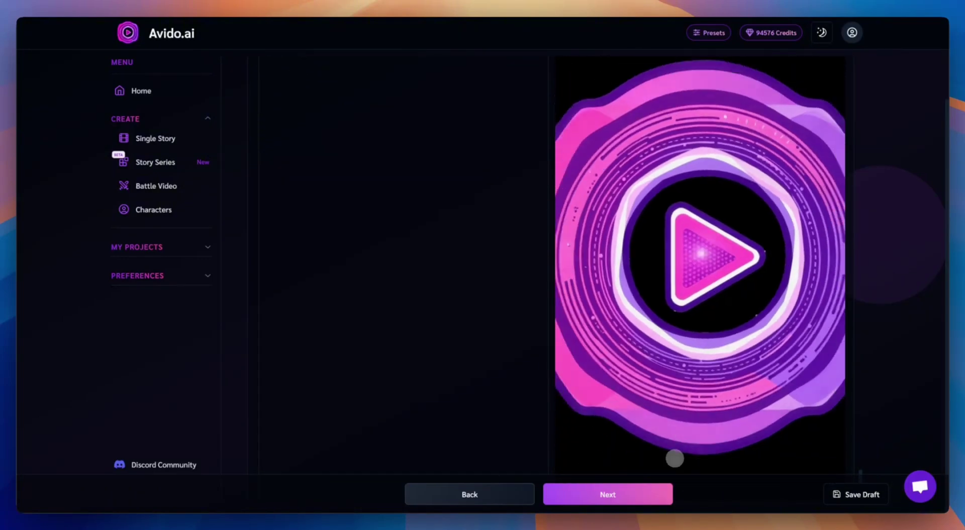
scroll(674, 457, down, 2)
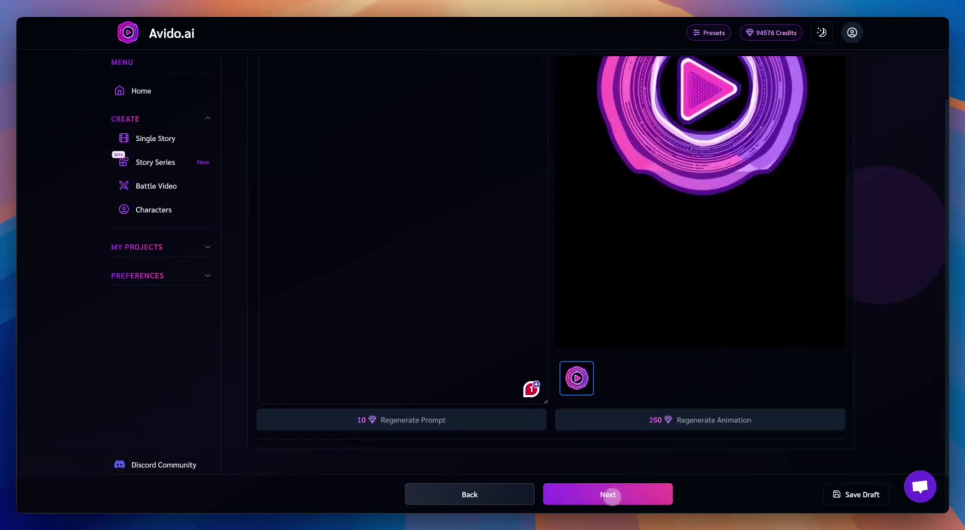
- Set the caption style to Reddit Style after trying several other styles
click(612, 495)
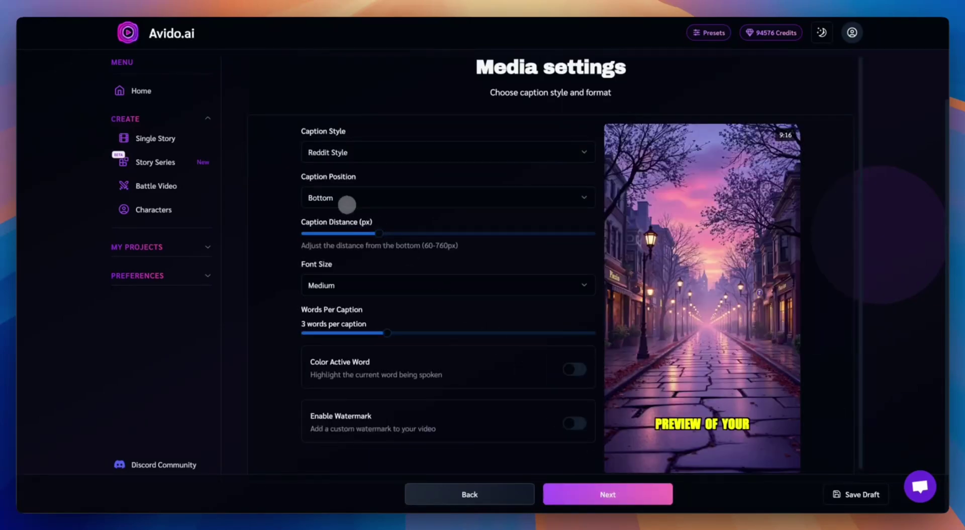
click(346, 158)
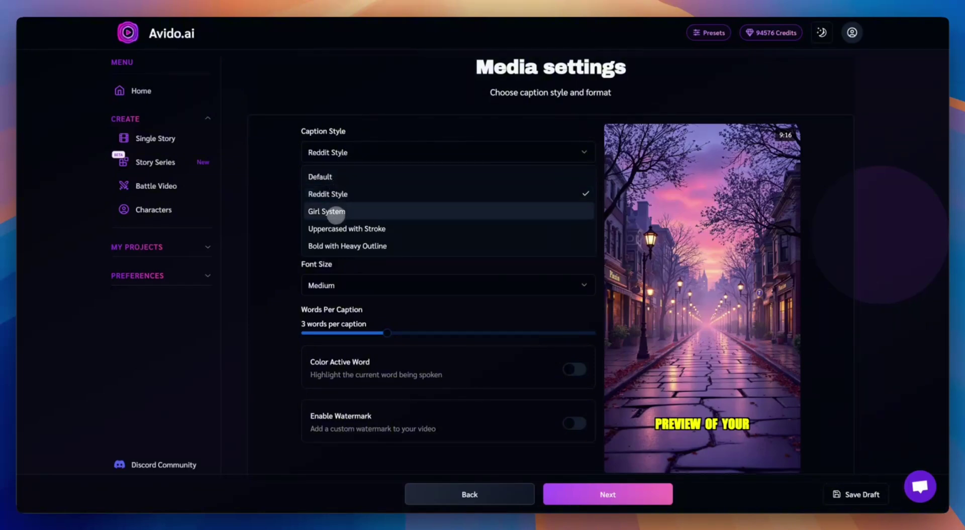
click(335, 211)
click(317, 152)
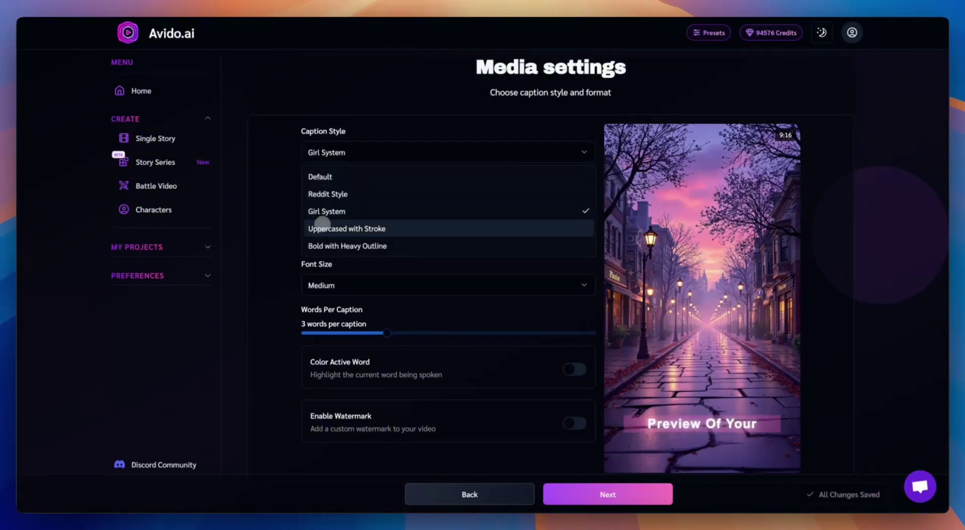
click(322, 227)
click(319, 155)
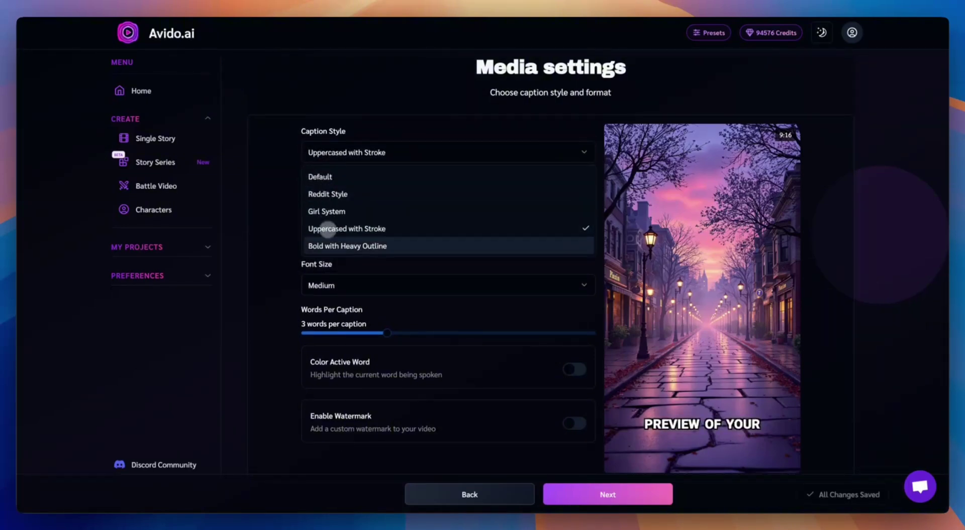
click(328, 246)
click(334, 157)
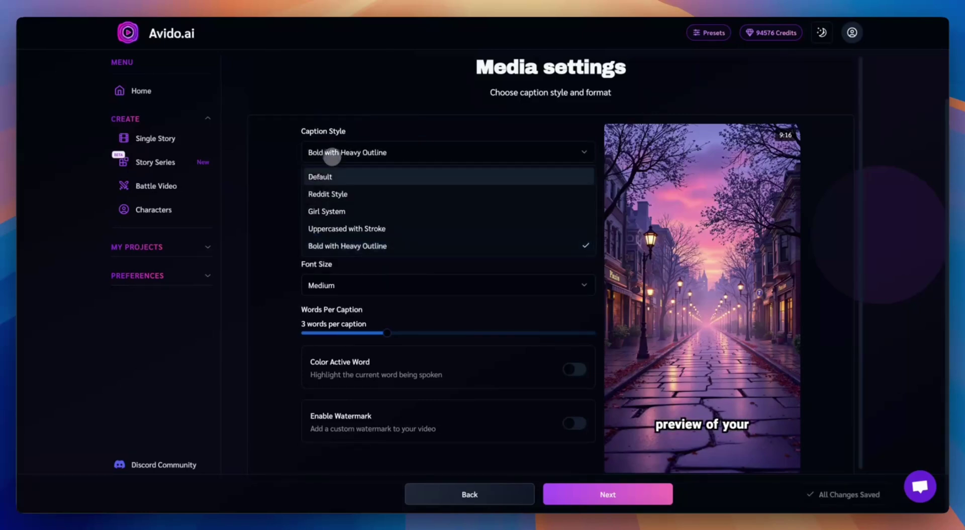
click(330, 193)
- Place the captions at the Top and adjust their distance from the edge
click(330, 197)
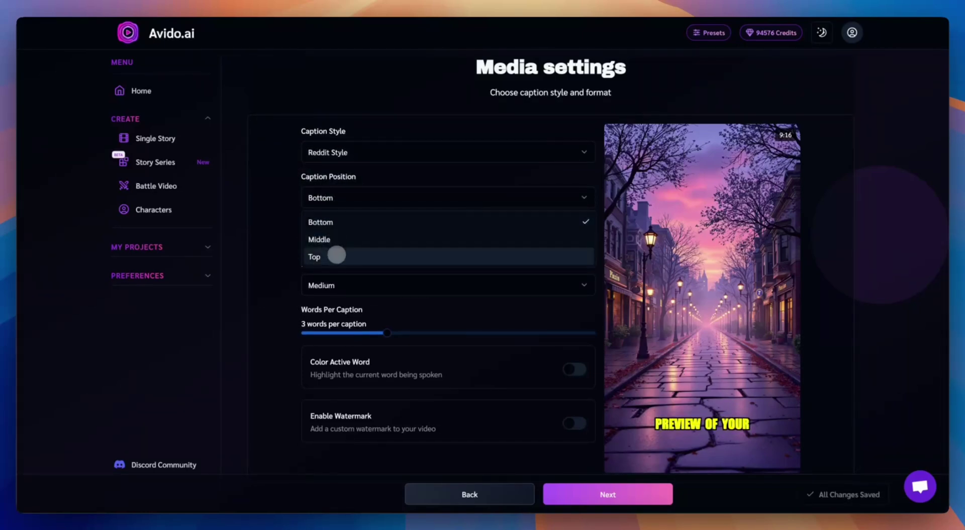
click(334, 239)
click(334, 200)
click(336, 253)
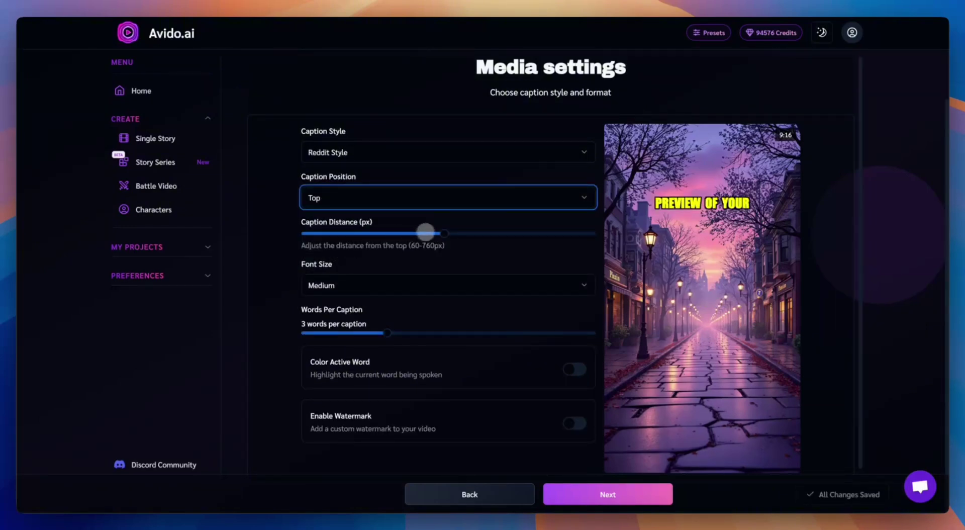
drag(442, 233, 469, 241)
- Set the caption font size to Large and adjust the words-per-caption slider
click(332, 283)
click(330, 343)
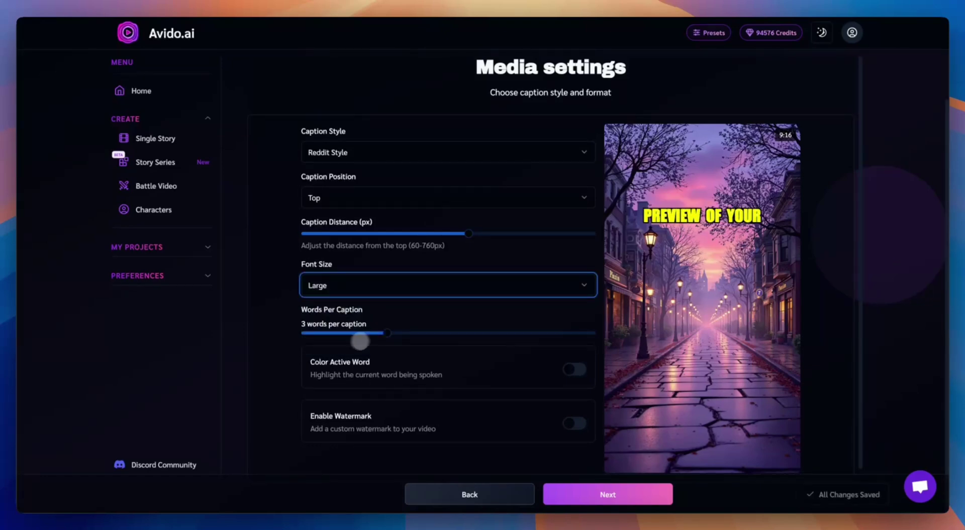
drag(385, 332, 365, 335)
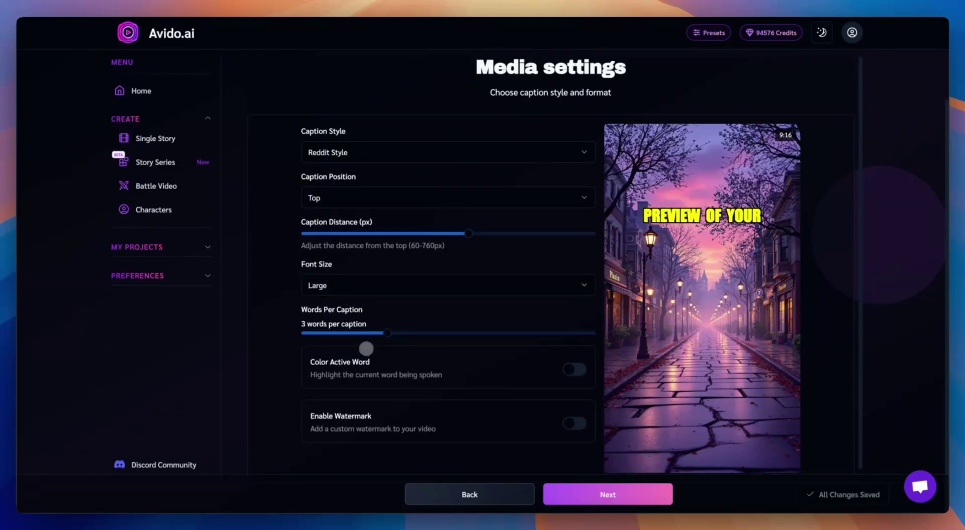
scroll(365, 348, down, 1)
- Turn on active-word highlighting and add an 'avido.ai' watermark, moving it lower and setting its size
click(574, 351)
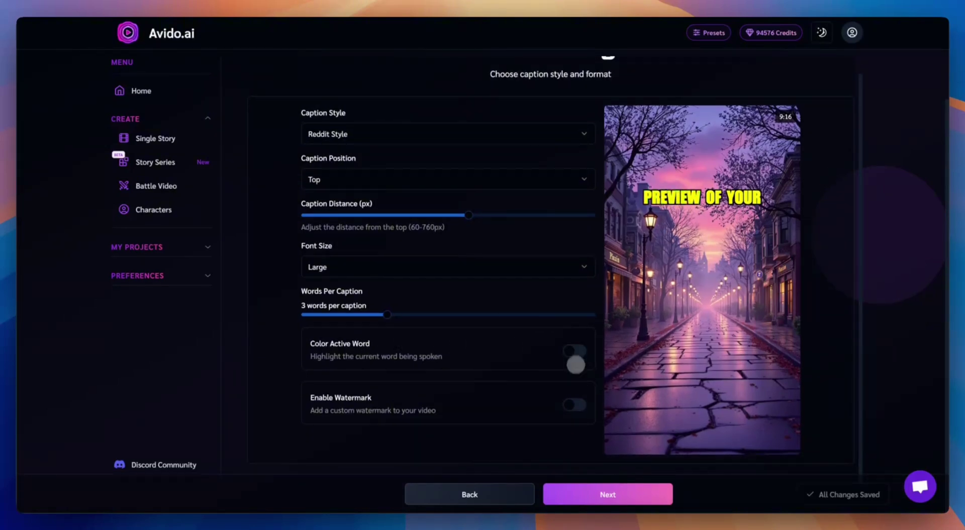
click(574, 399)
scroll(573, 398, down, 3)
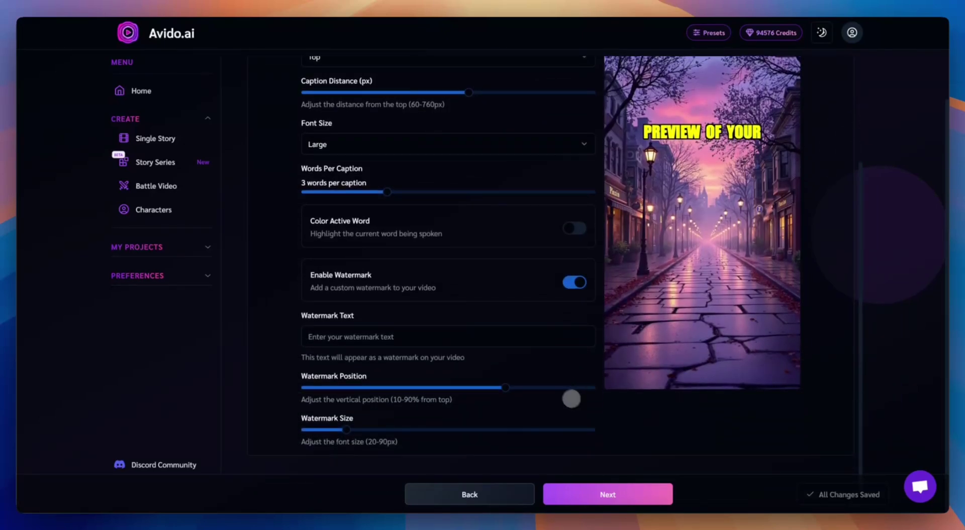
click(424, 337)
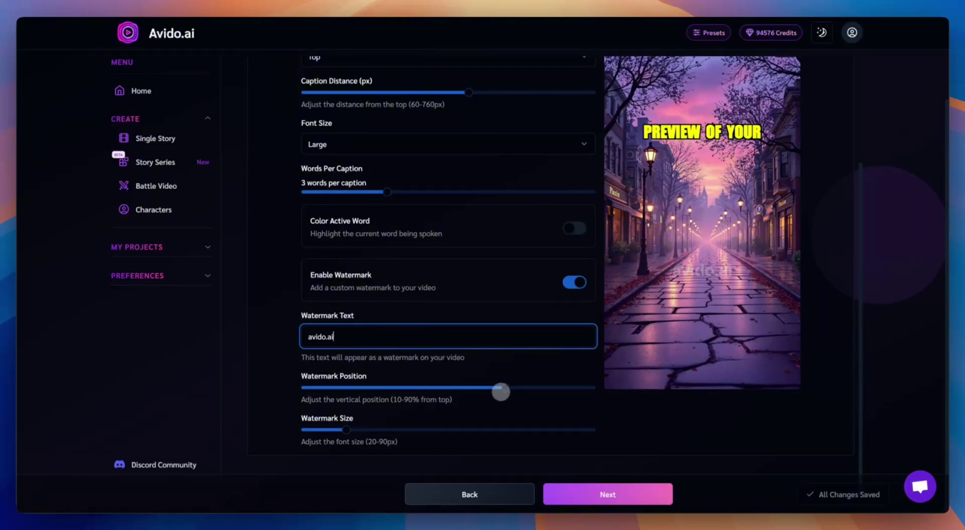
drag(501, 391, 504, 387)
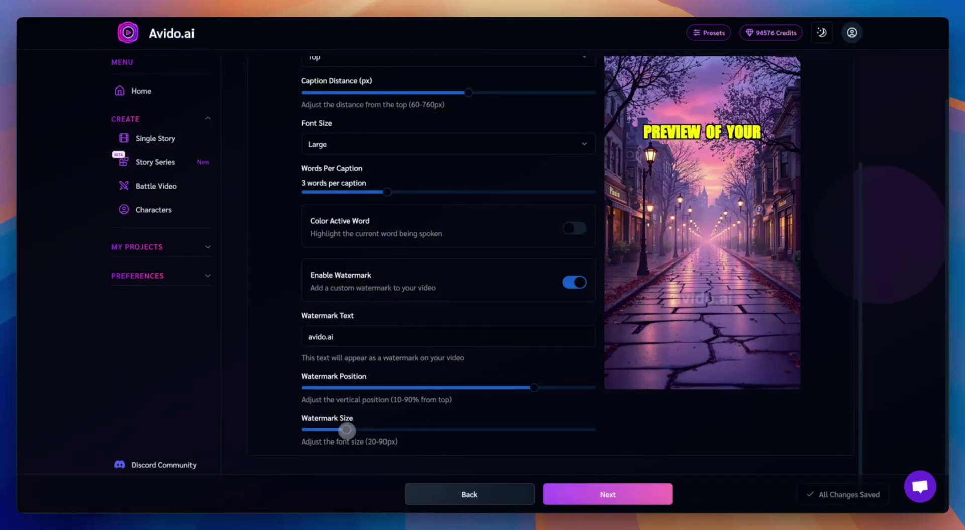
drag(357, 430, 428, 429)
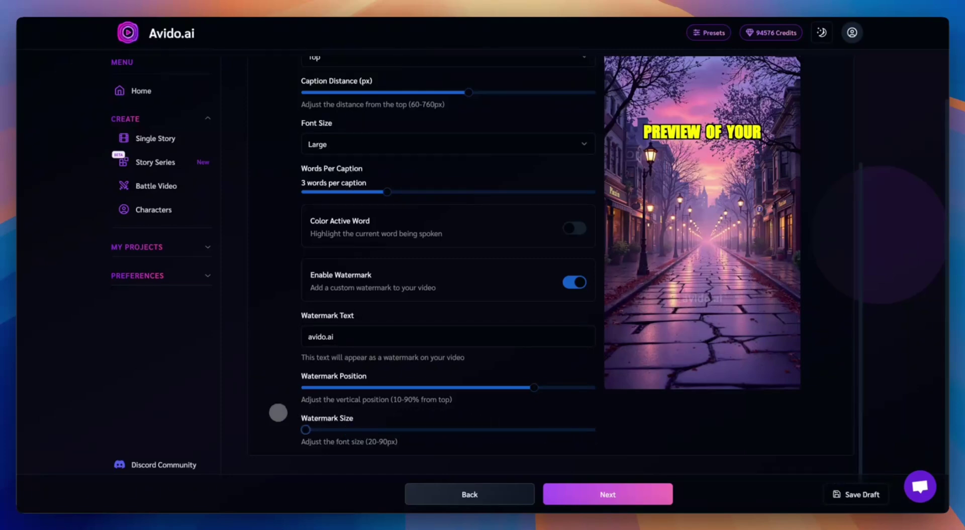
scroll(567, 285, up, 2)
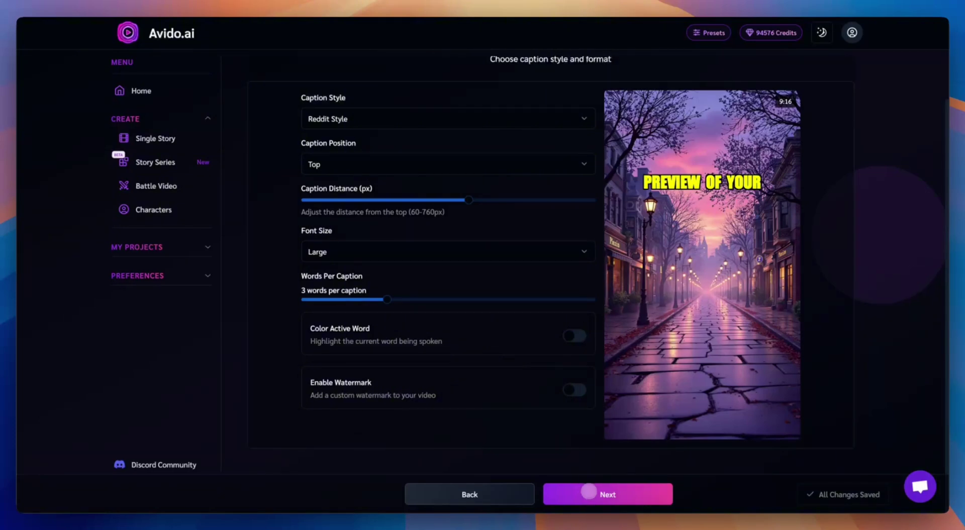
- On the Audio Settings step, set the voice speed to Faster (1.1x)
click(589, 491)
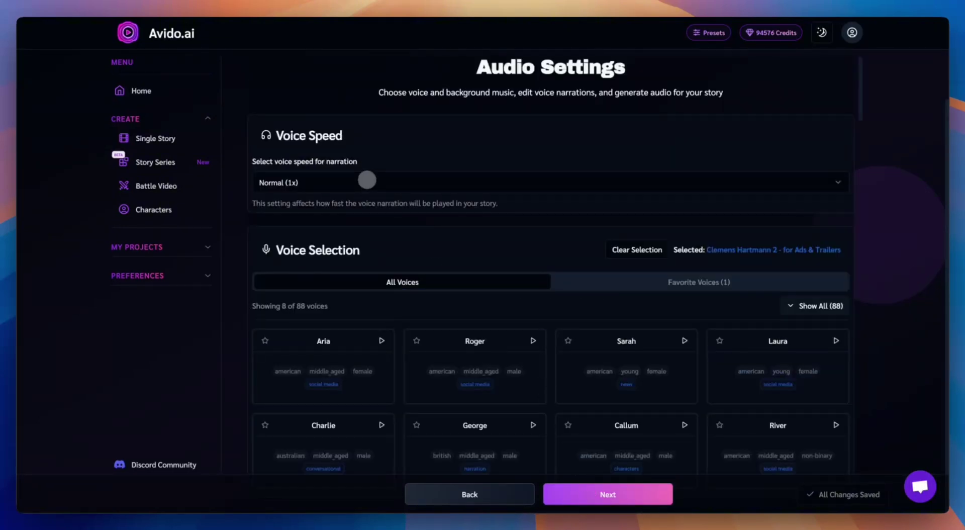
click(366, 179)
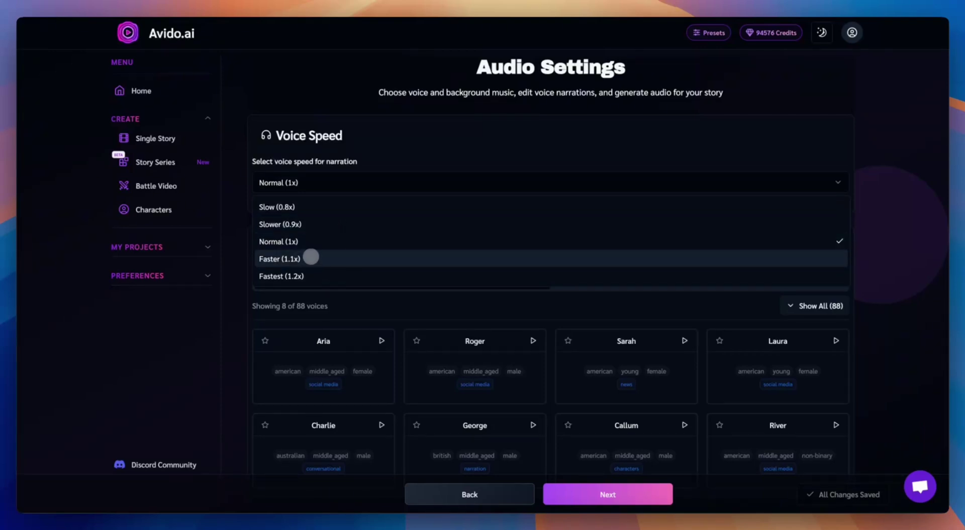
click(311, 256)
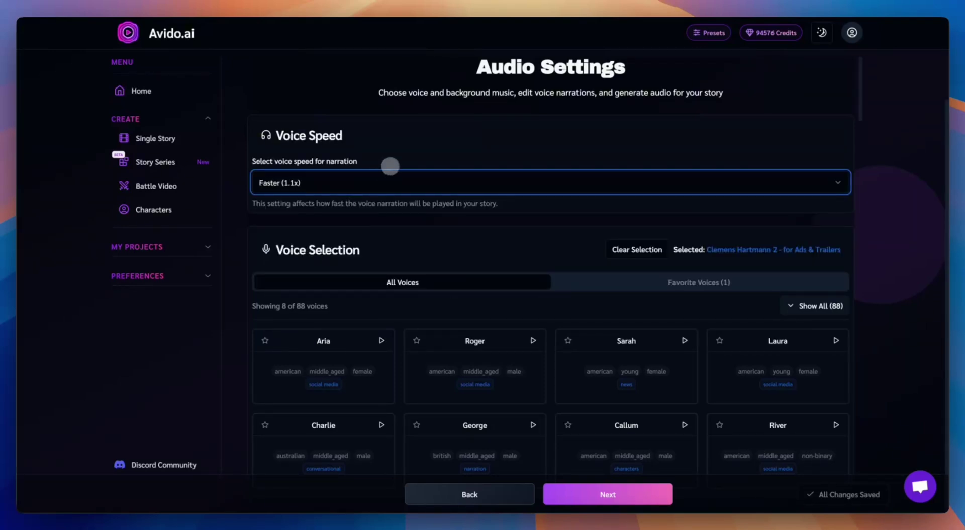
scroll(390, 166, down, 2)
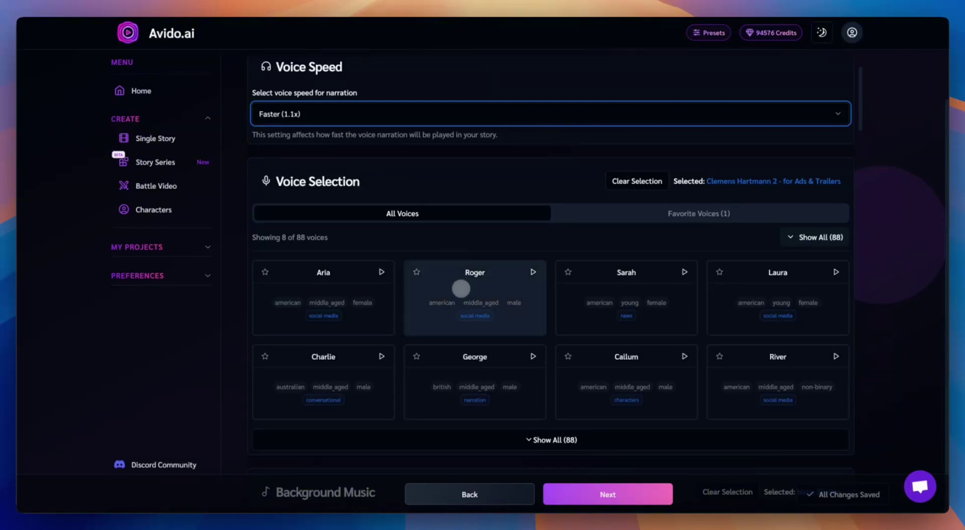
- Audition the Roger, Sarah and George voice previews
click(533, 271)
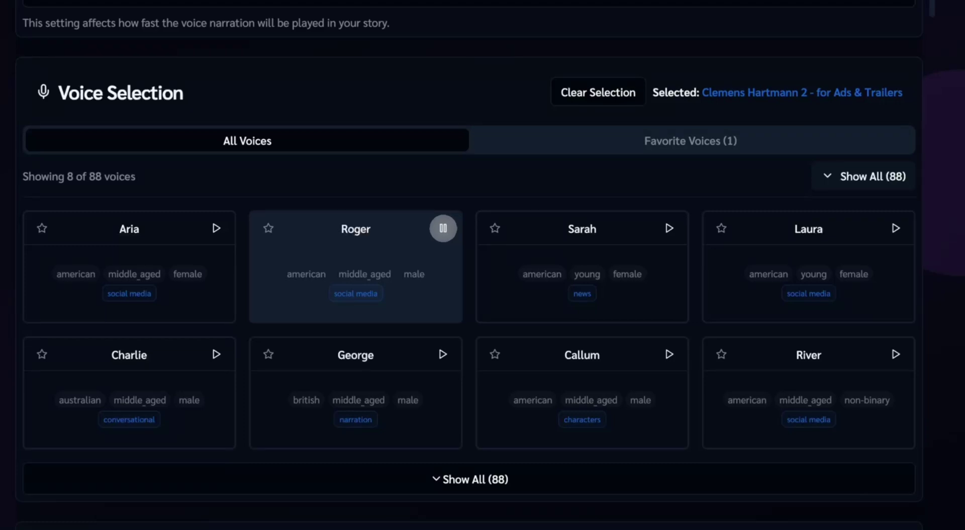
click(664, 224)
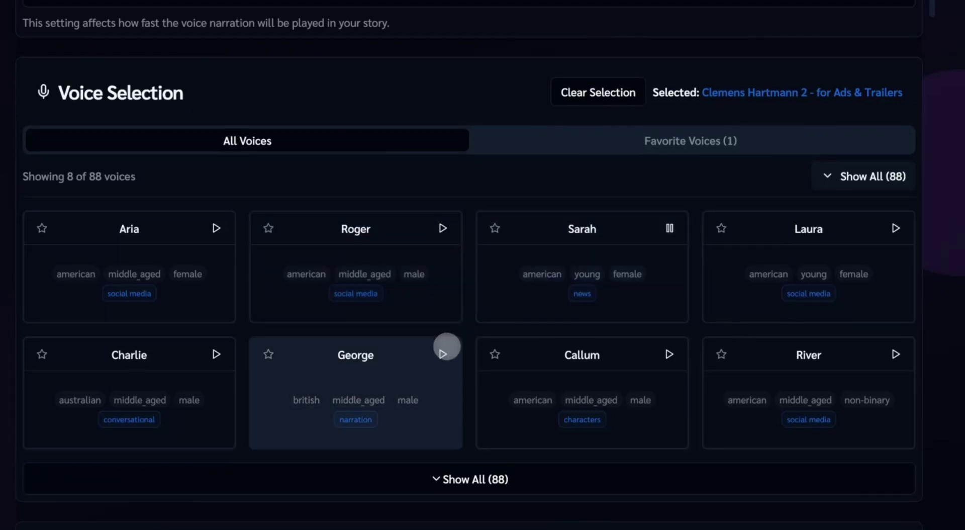
click(442, 353)
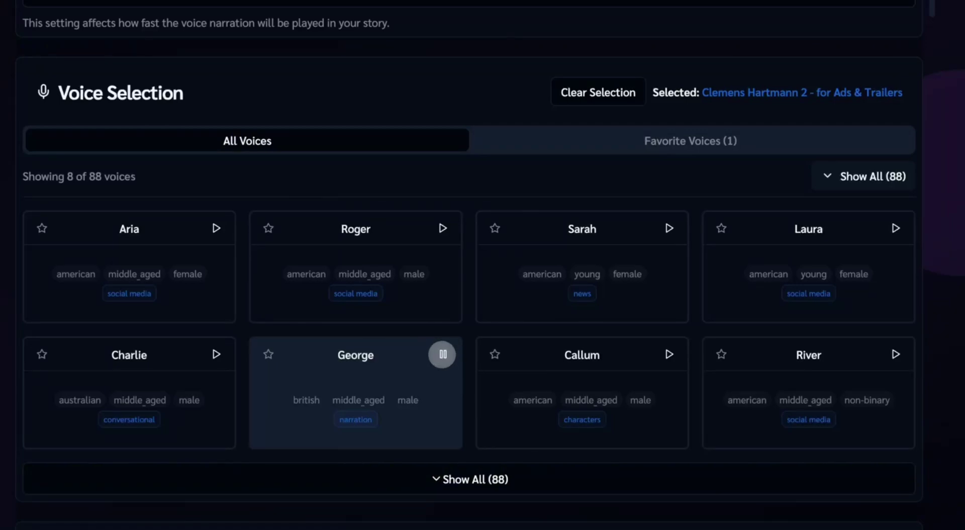
click(442, 354)
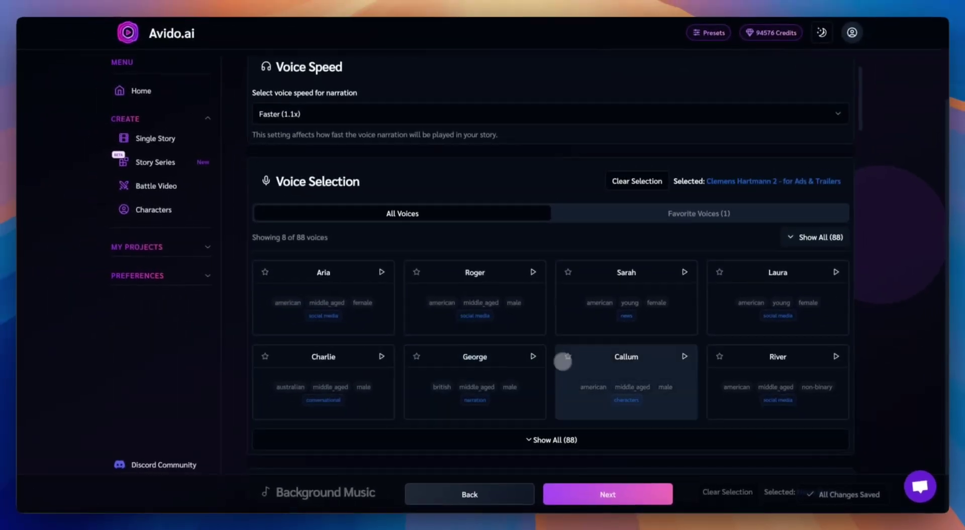
- Show all 88 voices and add Mia to the favourite voices
click(557, 439)
scroll(517, 360, down, 10)
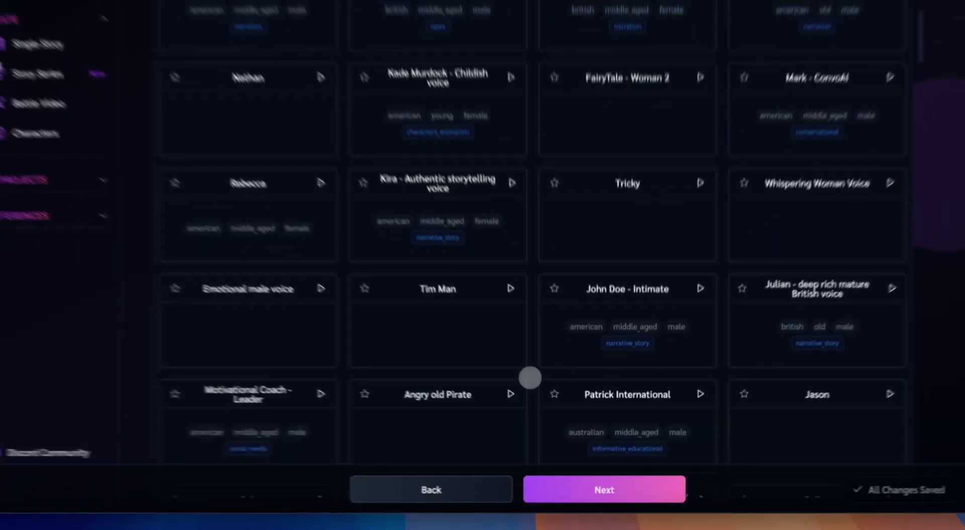
scroll(530, 378, down, 6)
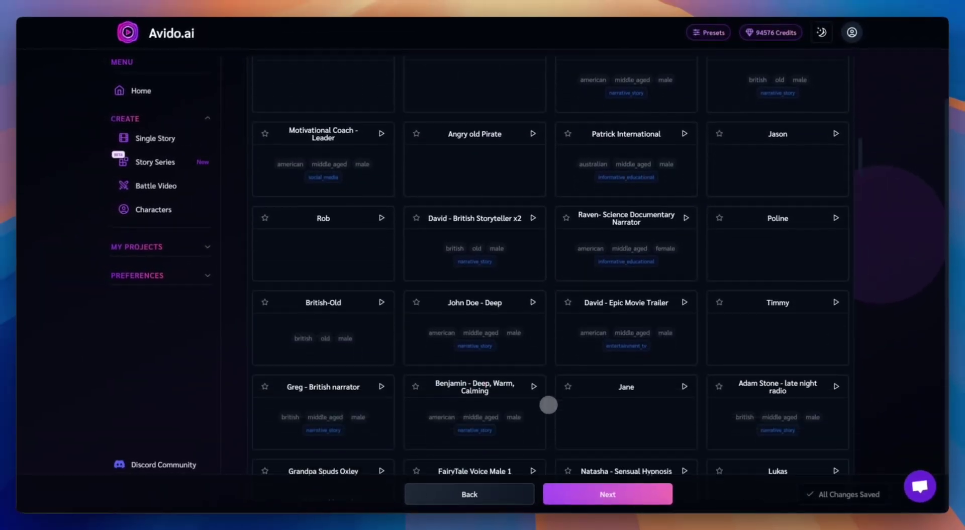
scroll(548, 405, down, 6)
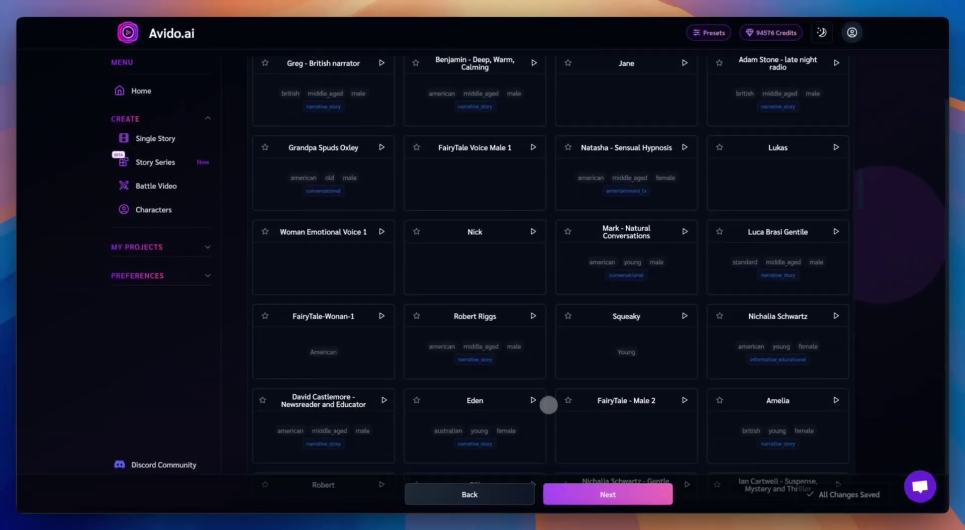
scroll(548, 404, down, 8)
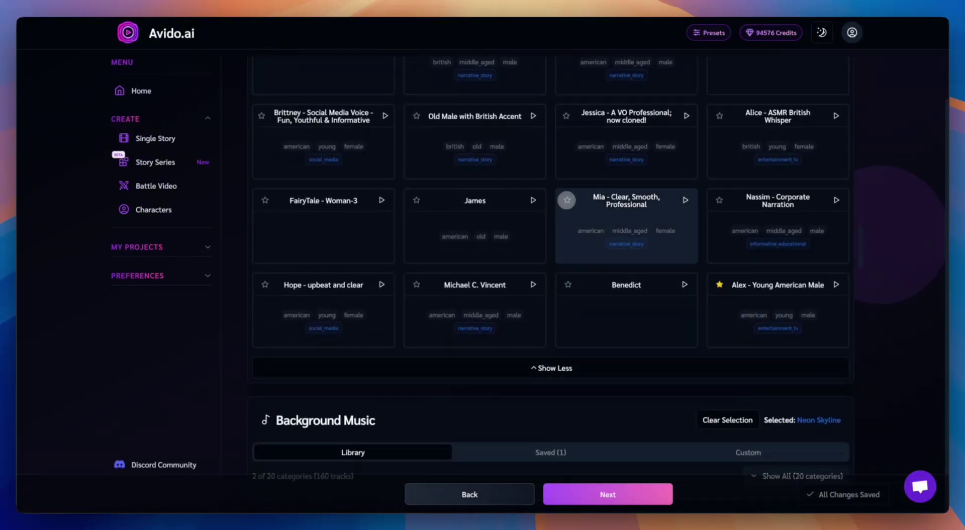
click(566, 200)
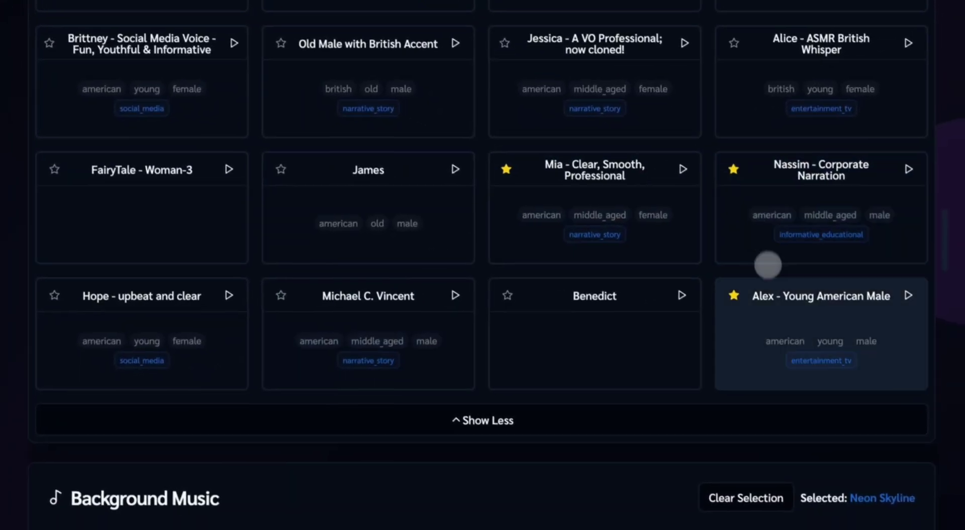
- From the Favorite Voices list, preview Nassim - Corporate Narration and select it as narrator
scroll(726, 314, up, 15)
click(715, 293)
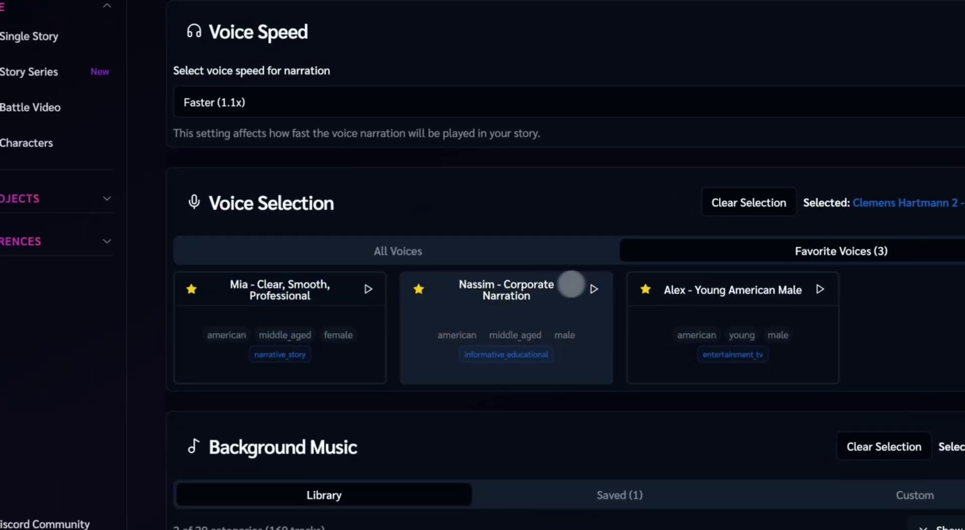
click(550, 299)
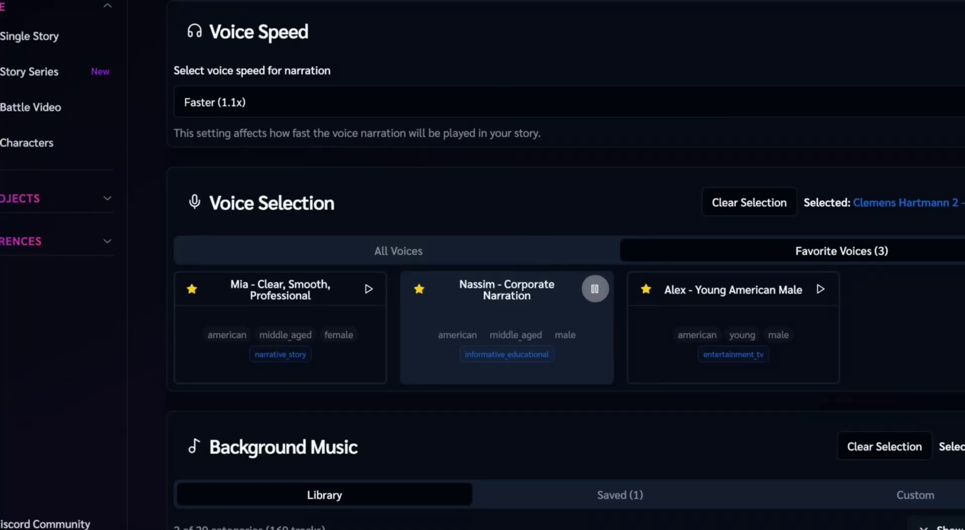
click(566, 288)
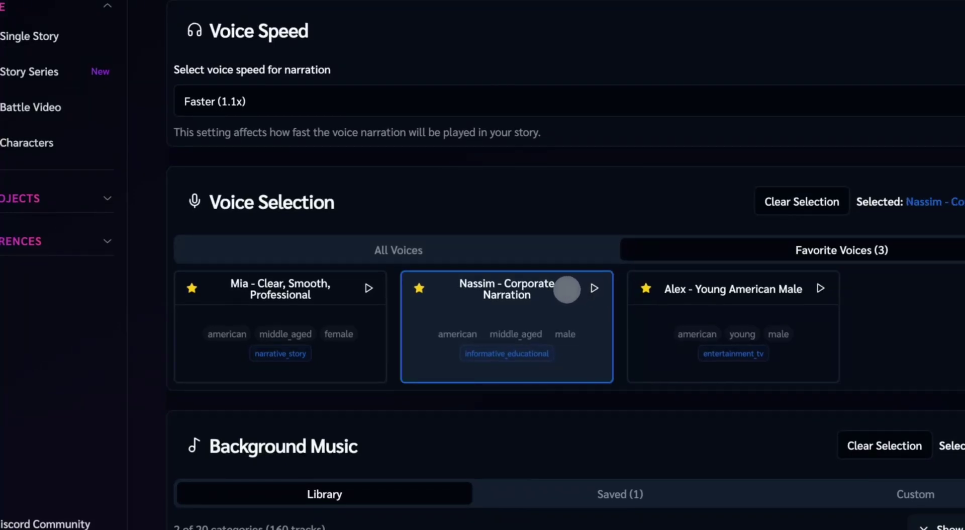
scroll(567, 289, down, 2)
scroll(567, 289, down, 2)
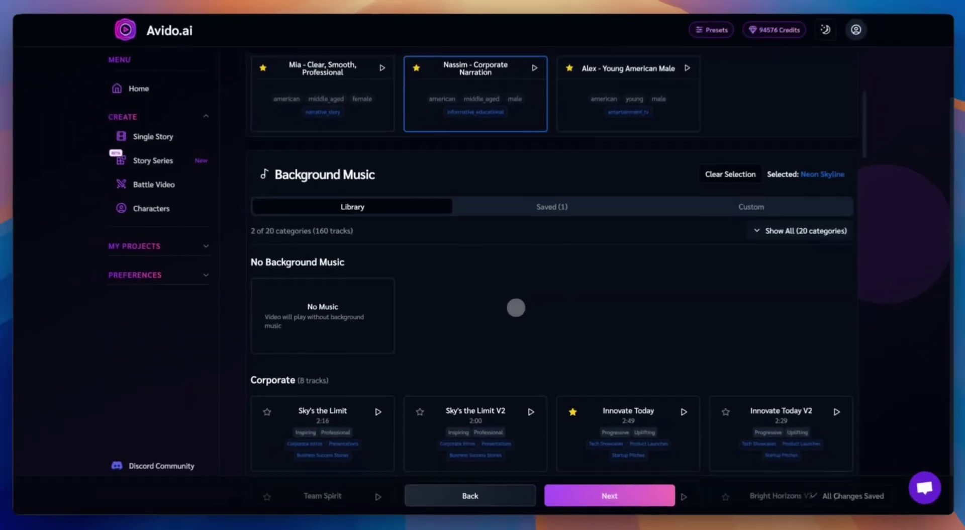
- Preview the Sky's the Limit and Moonlight Study tracks, then choose Sky's the Limit as background music
scroll(515, 307, down, 2)
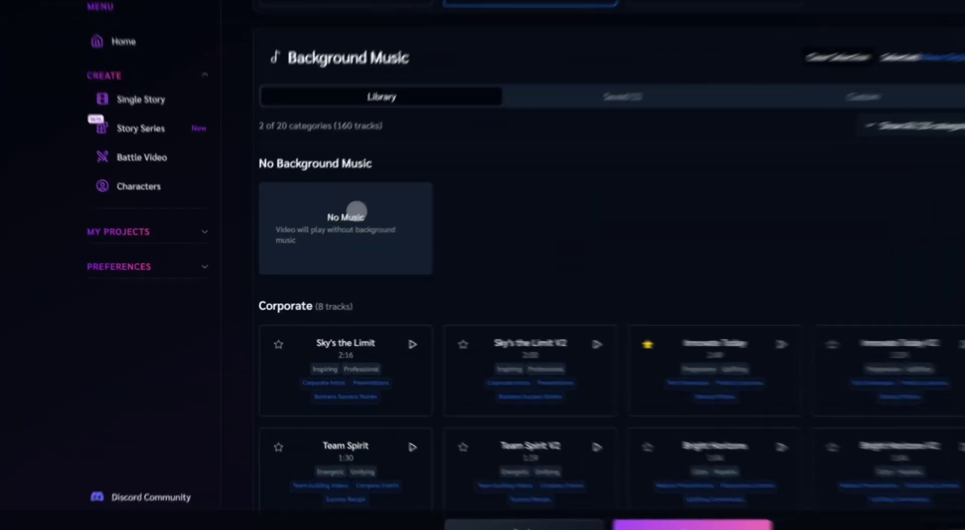
click(357, 211)
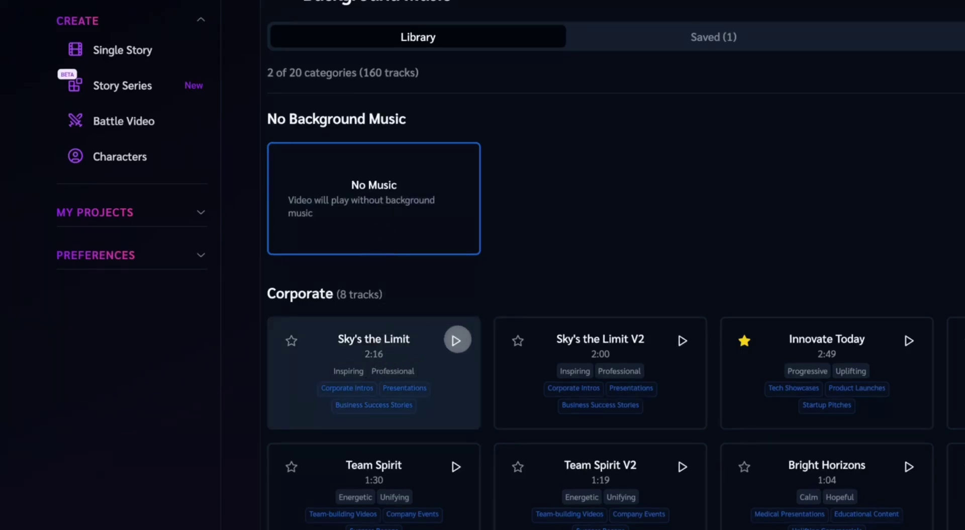
click(456, 340)
scroll(455, 341, down, 3)
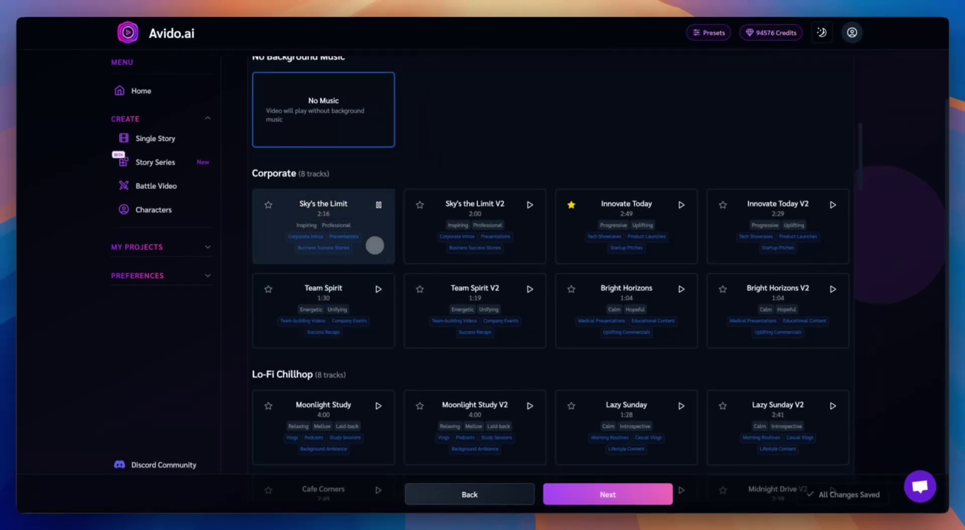
scroll(374, 245, down, 3)
click(378, 308)
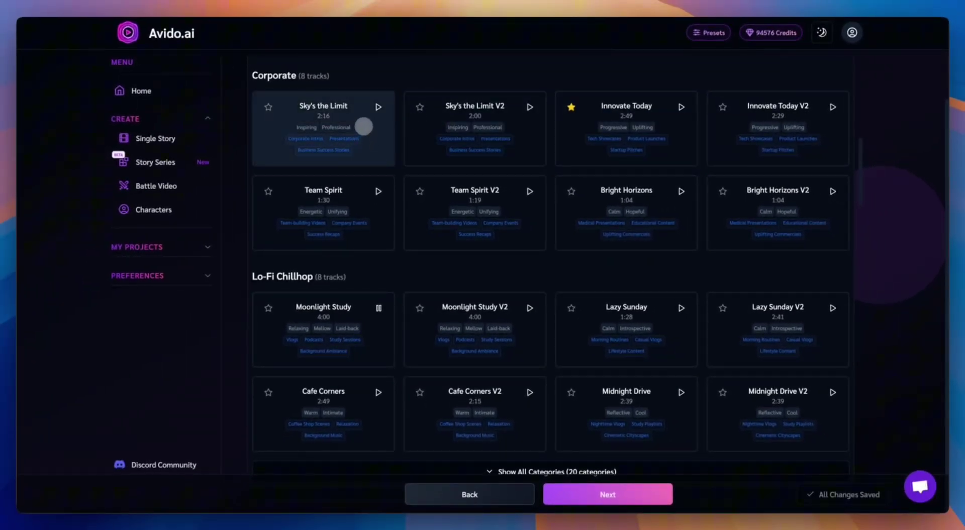
click(363, 126)
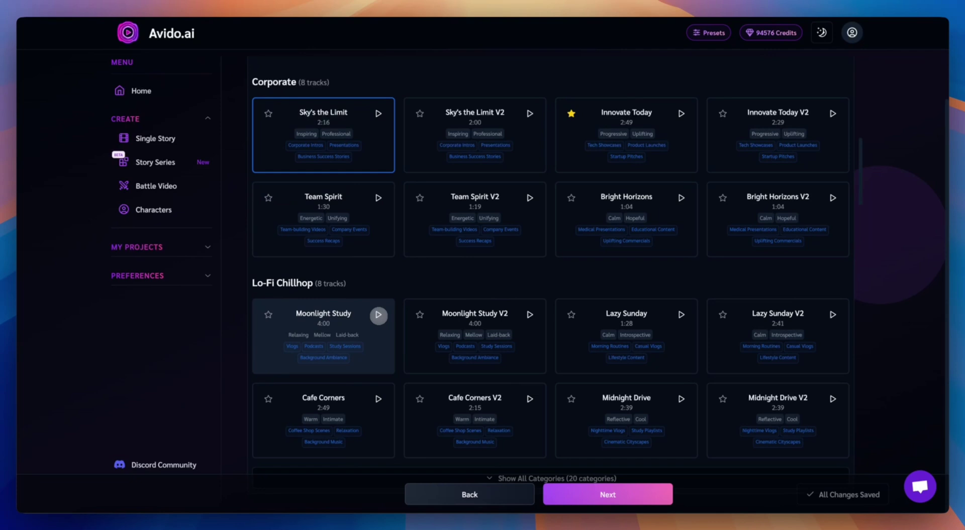
- Check the Saved (1) favourite tracks, then switch to the Custom music option
scroll(378, 314, up, 5)
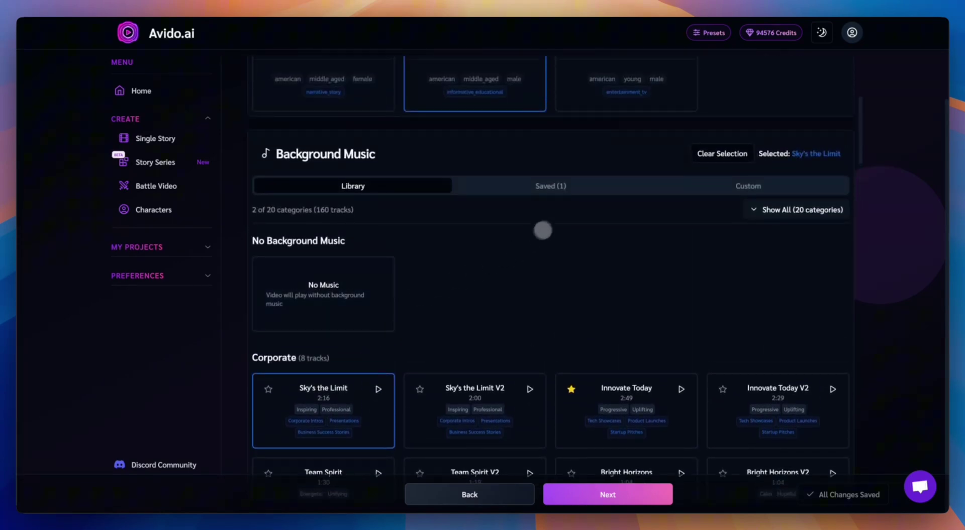
click(549, 187)
scroll(548, 187, down, 1)
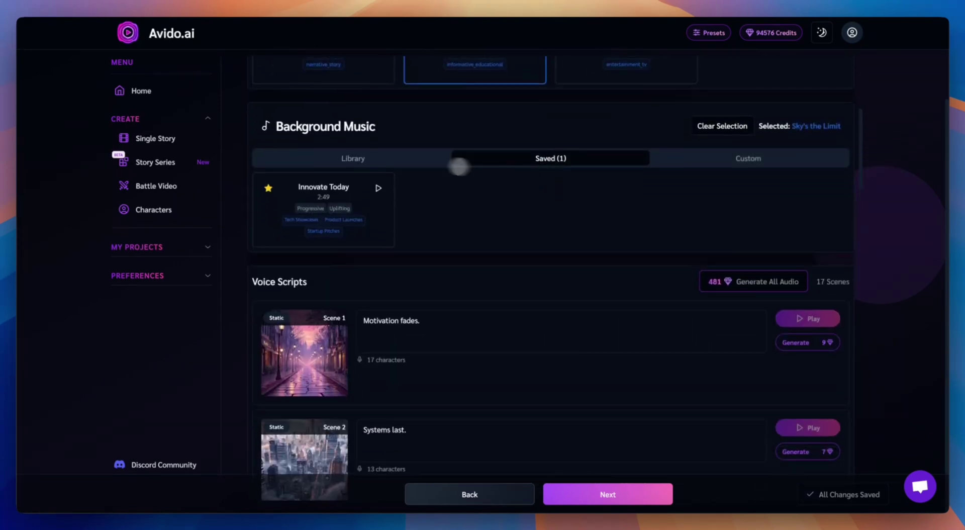
click(746, 166)
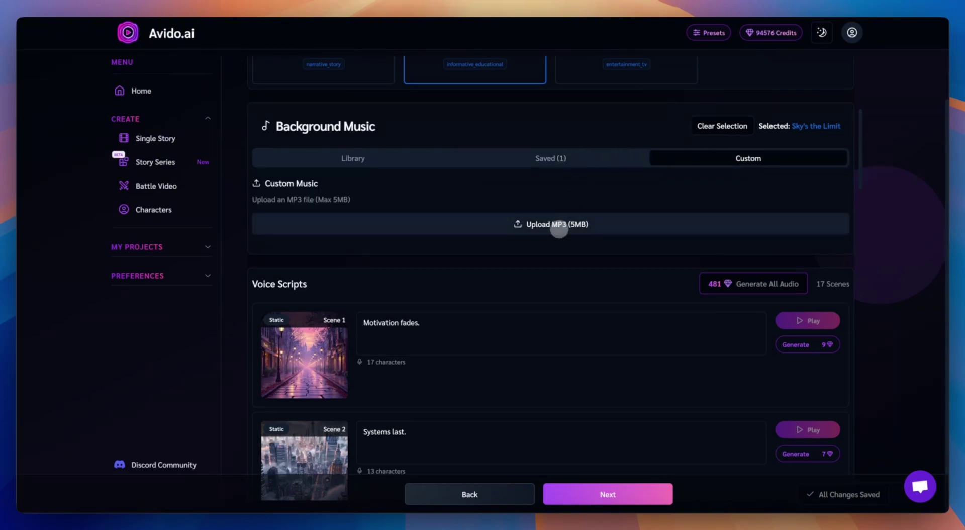
- Upload demo music.mp3 as the custom background music track
click(558, 229)
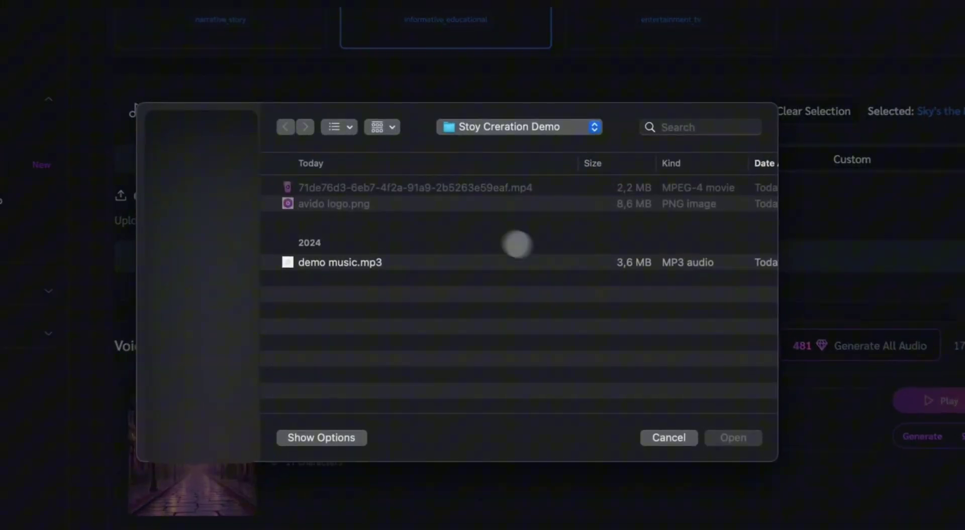
click(372, 233)
double_click(372, 233)
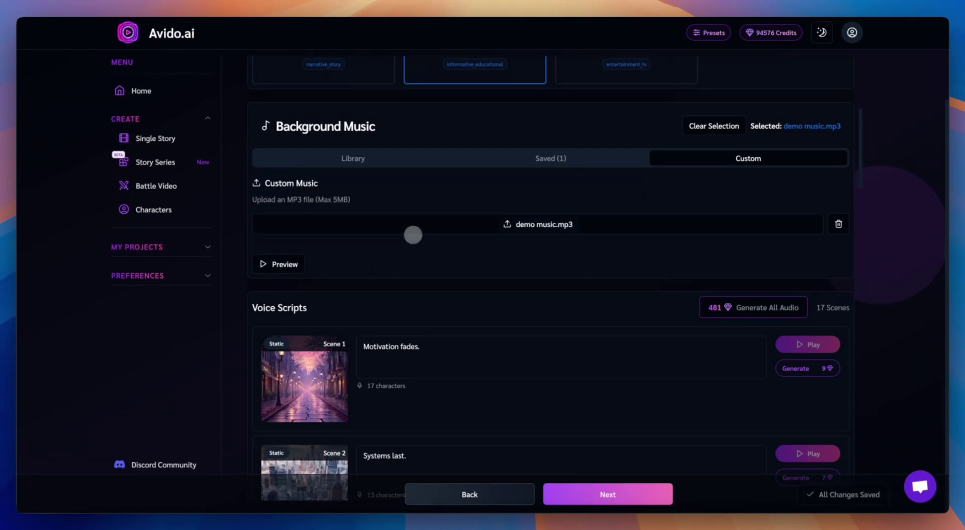
scroll(410, 232, down, 3)
scroll(413, 234, up, 3)
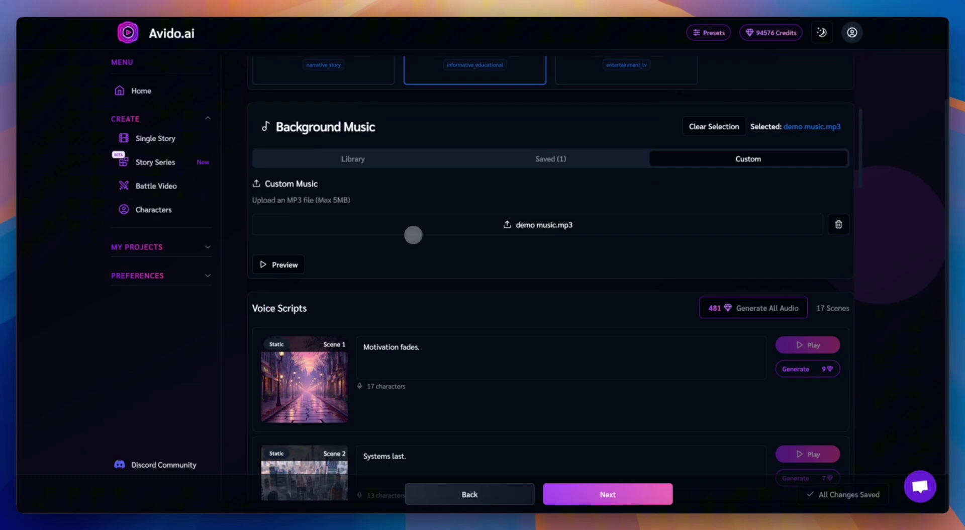
scroll(415, 251, down, 6)
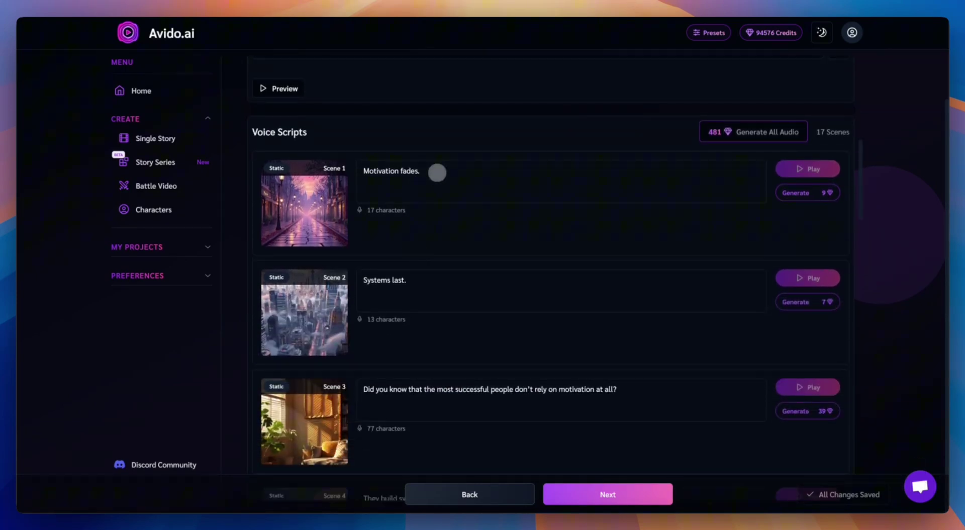
- Run Generate All Audio to create narration for all 17 scene scripts
click(436, 172)
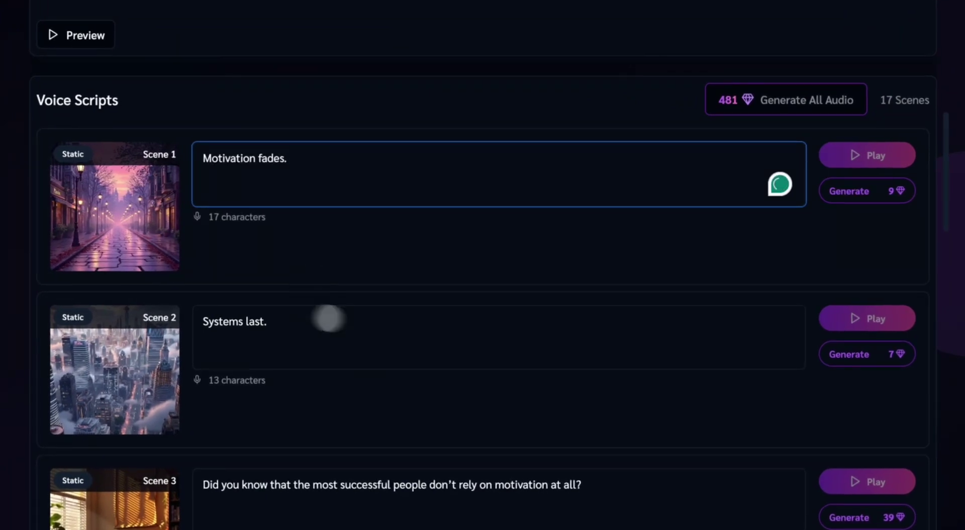
click(788, 100)
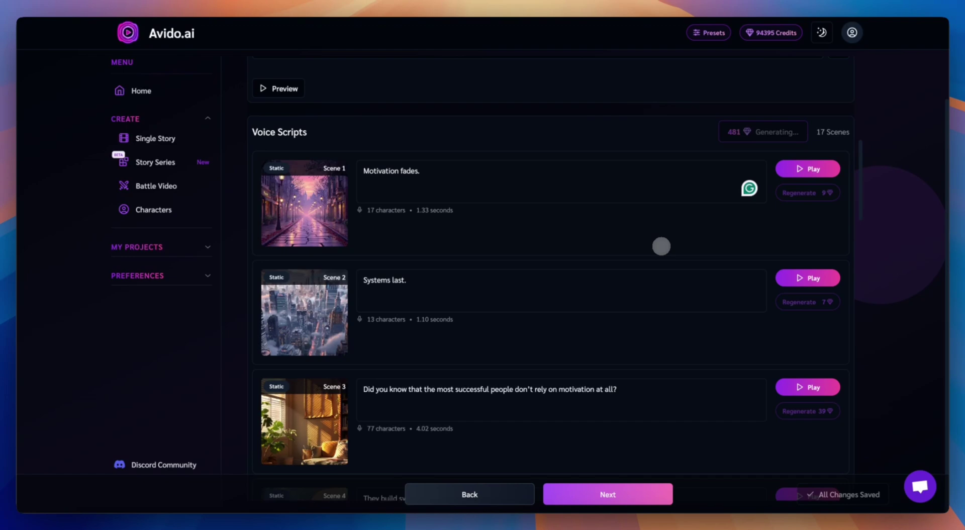
scroll(662, 246, down, 20)
scroll(661, 246, down, 9)
scroll(661, 246, down, 2)
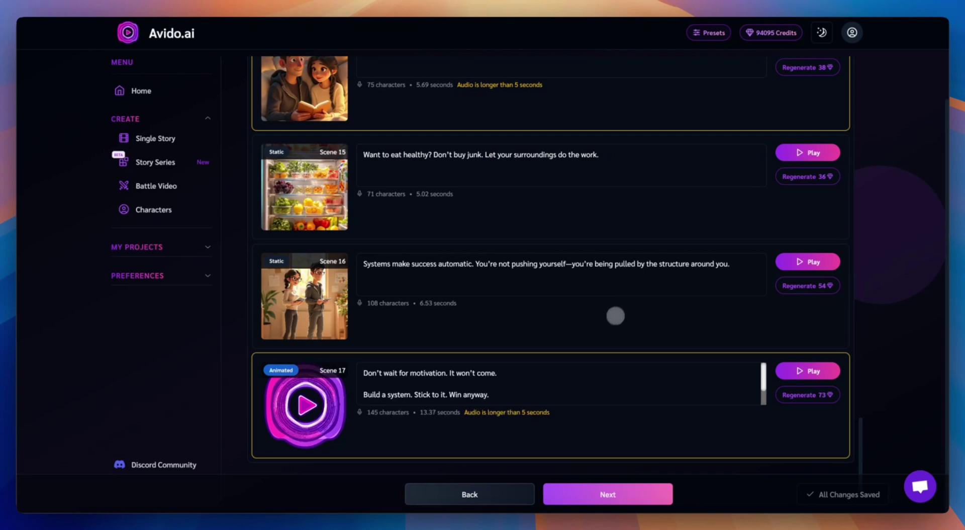
scroll(509, 400, down, 2)
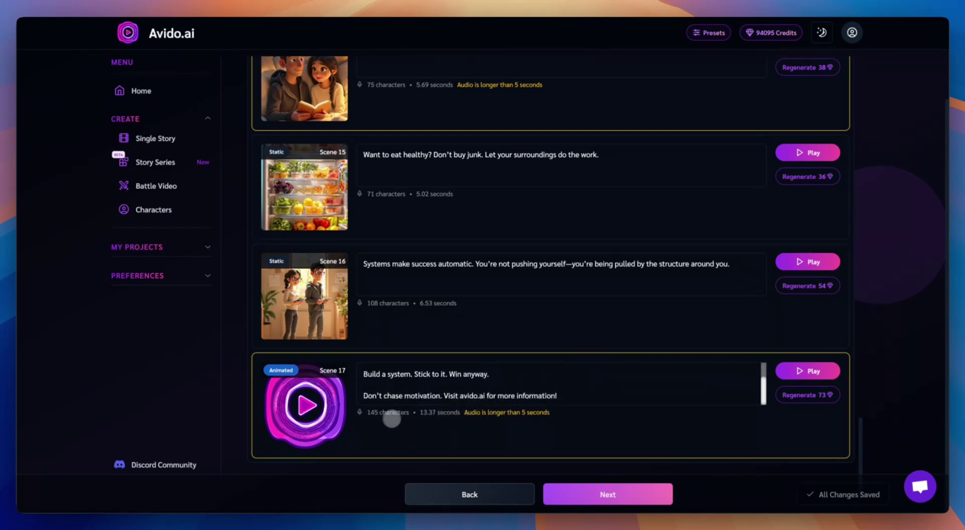
scroll(394, 416, up, 3)
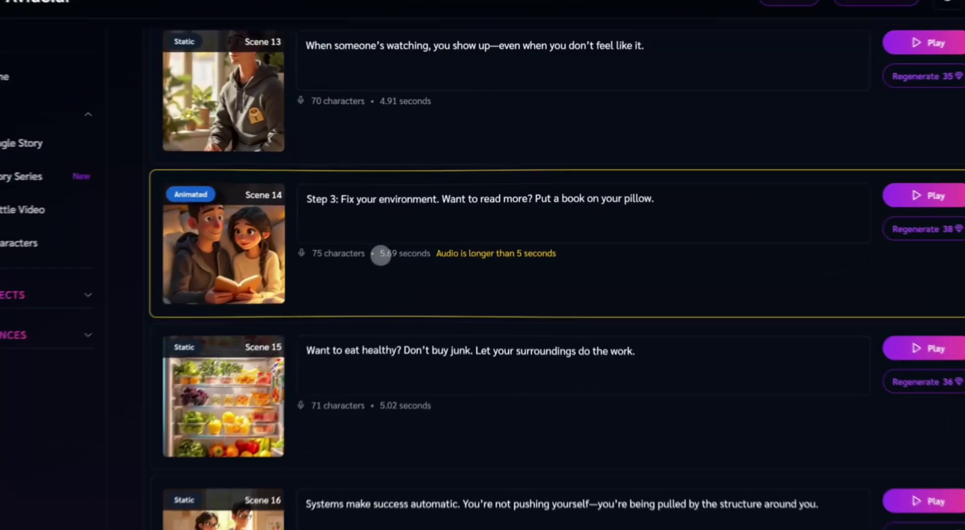
drag(415, 218, 445, 217)
drag(415, 262, 568, 263)
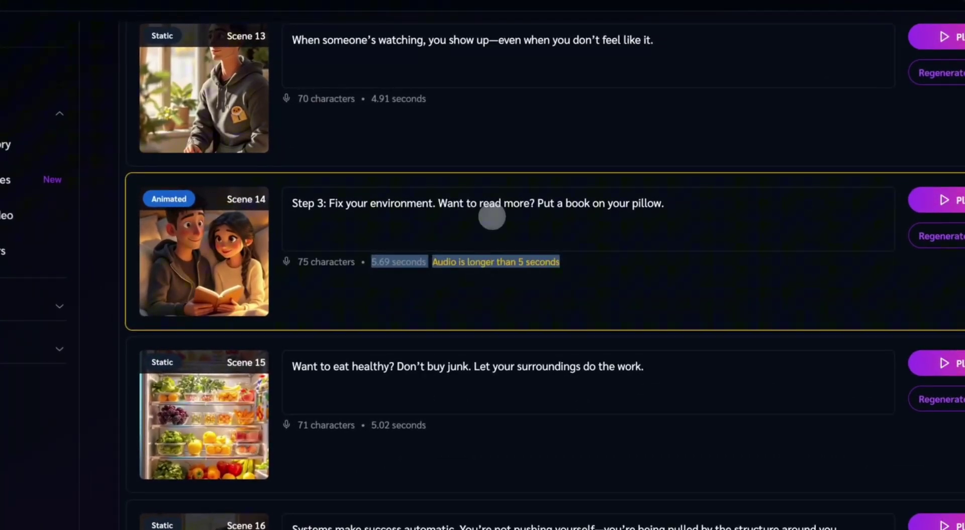
click(492, 216)
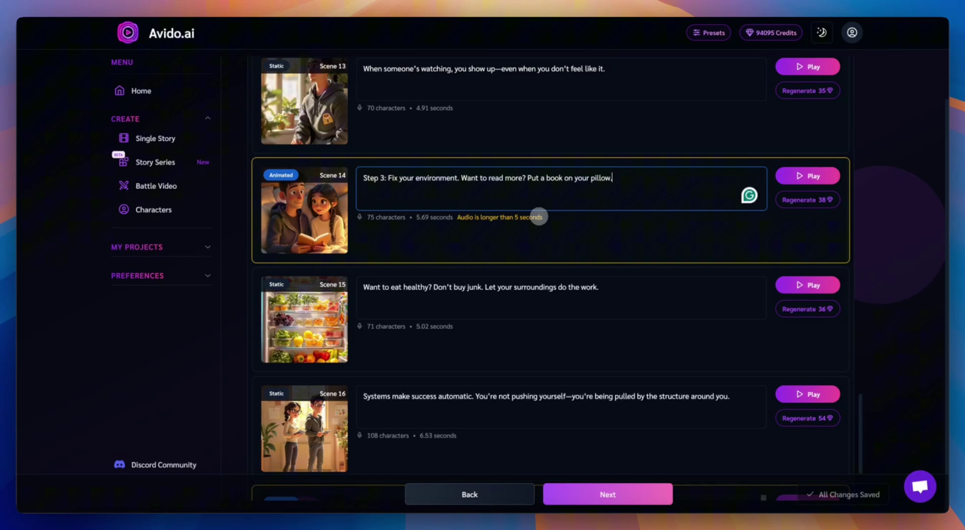
scroll(564, 365, down, 3)
scroll(565, 365, up, 1)
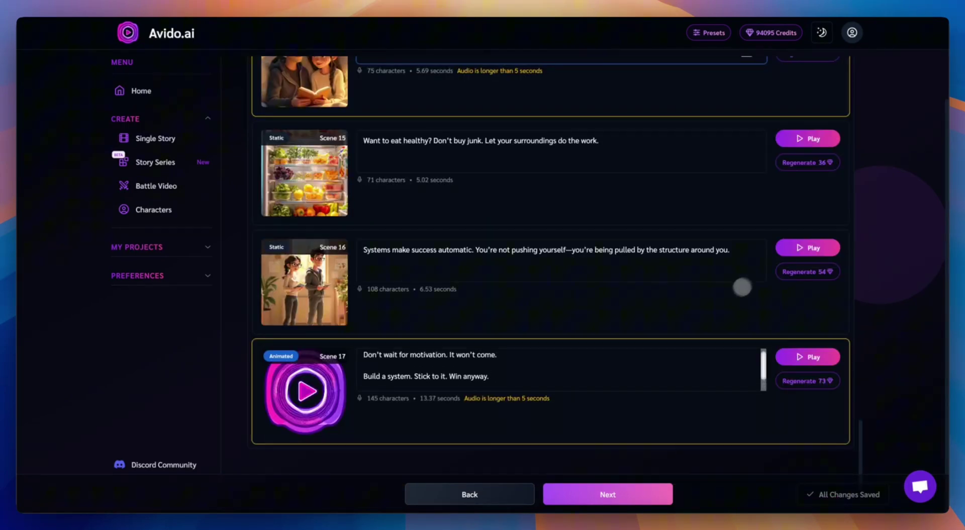
- Replace Scene 16's text with 'Here you can adjust the narration text as you wish and generate a new version', regenerate, and listen
click(799, 249)
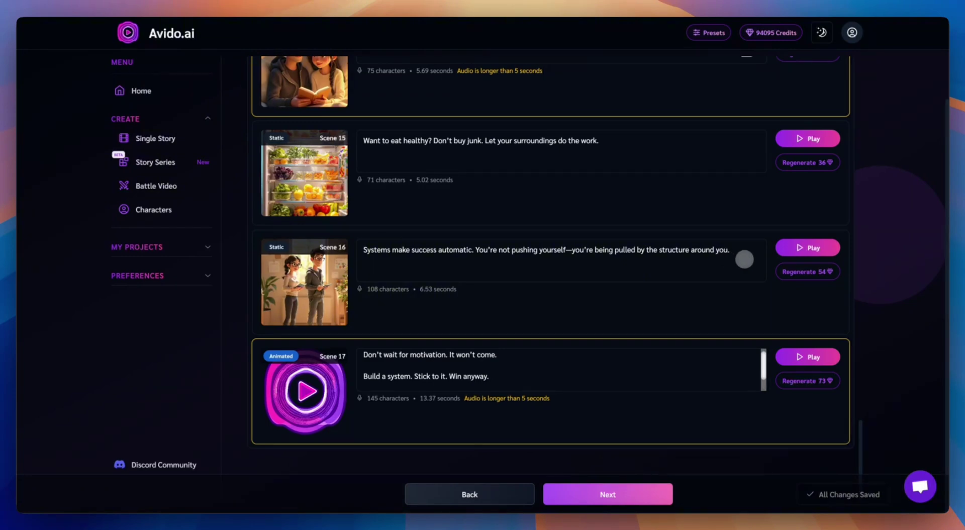
click(744, 259)
key(ctrl+a)
key(ctrl+c)
key(BackSpace)
text(Here you can adju)
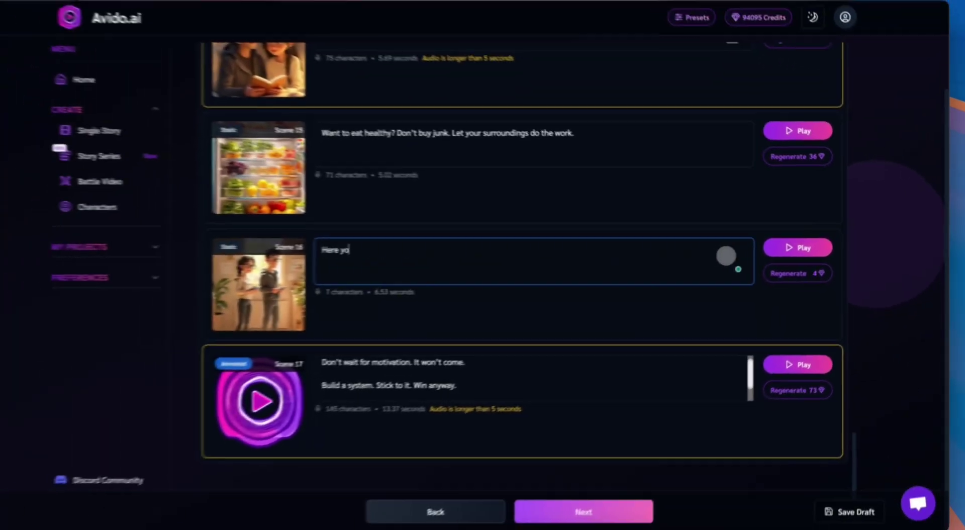
text(st the narration )
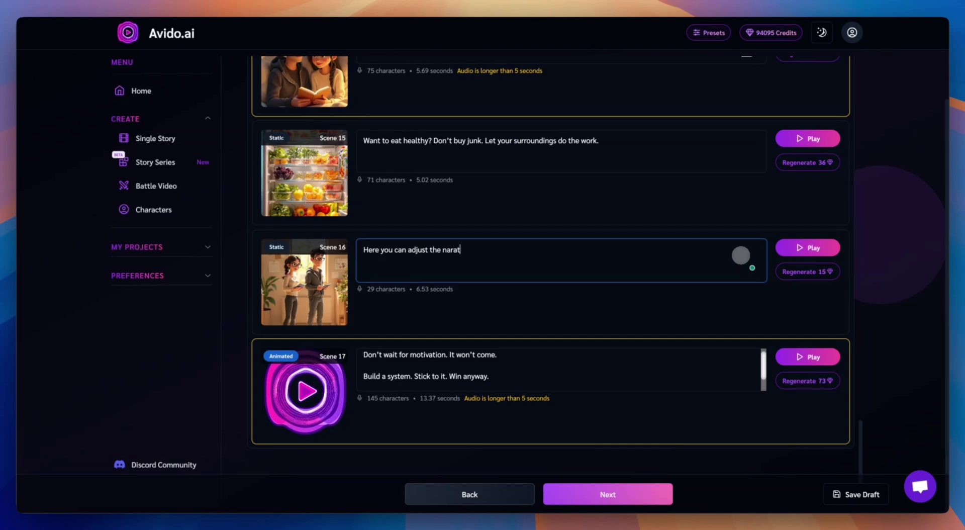
text(text as you wish)
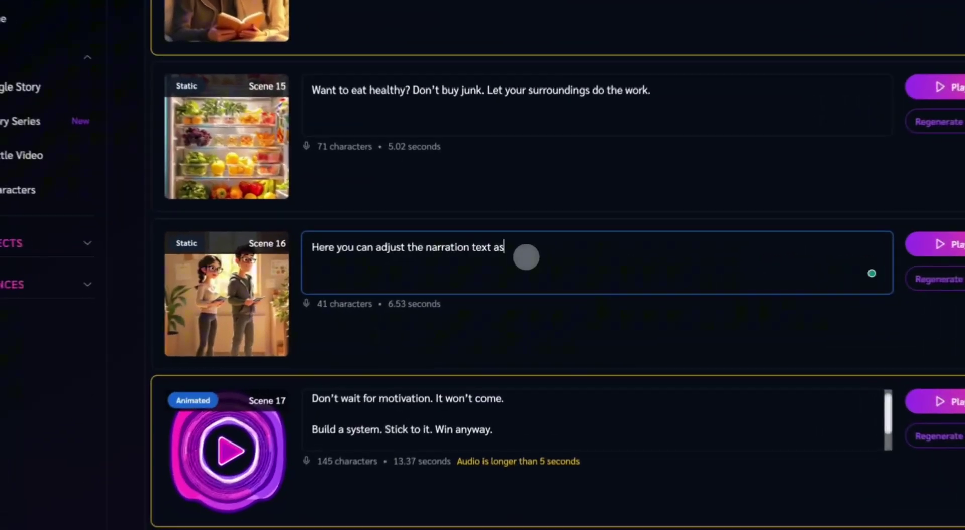
text( and generate a new version)
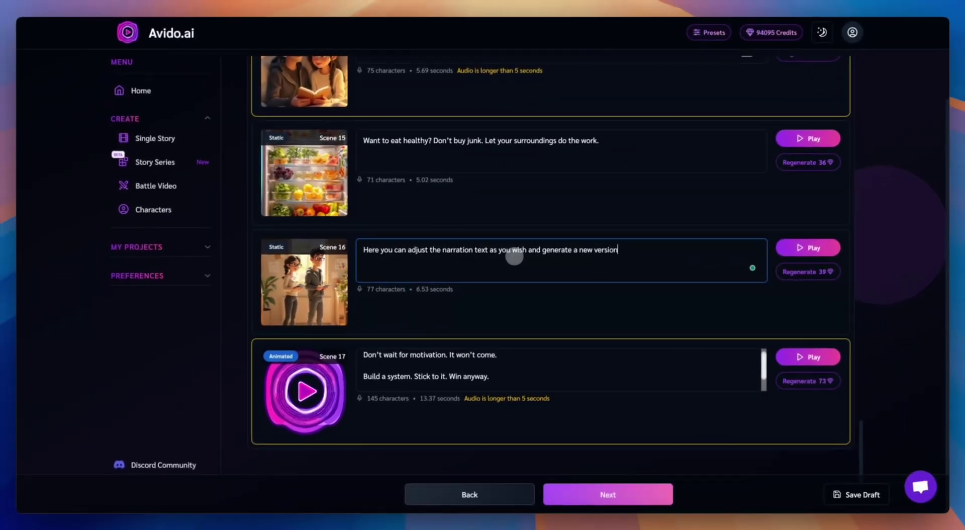
click(813, 272)
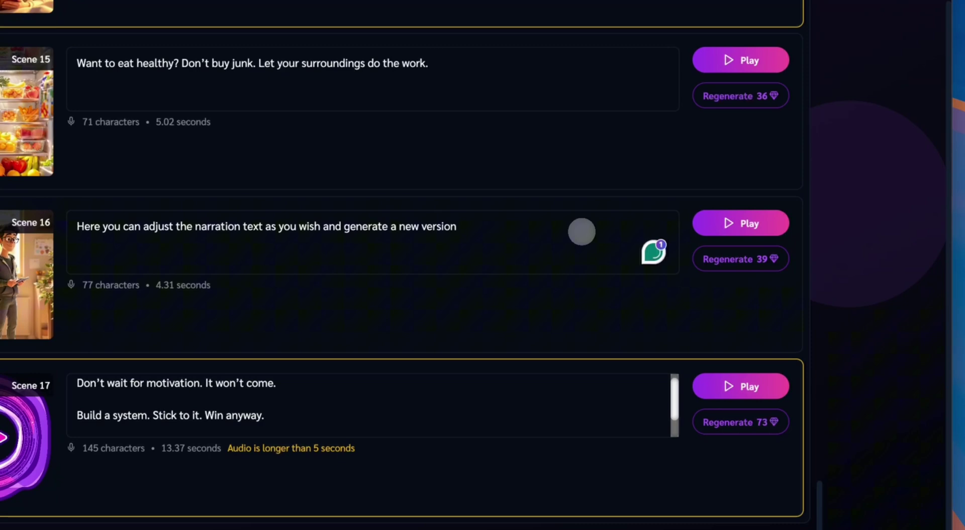
click(712, 223)
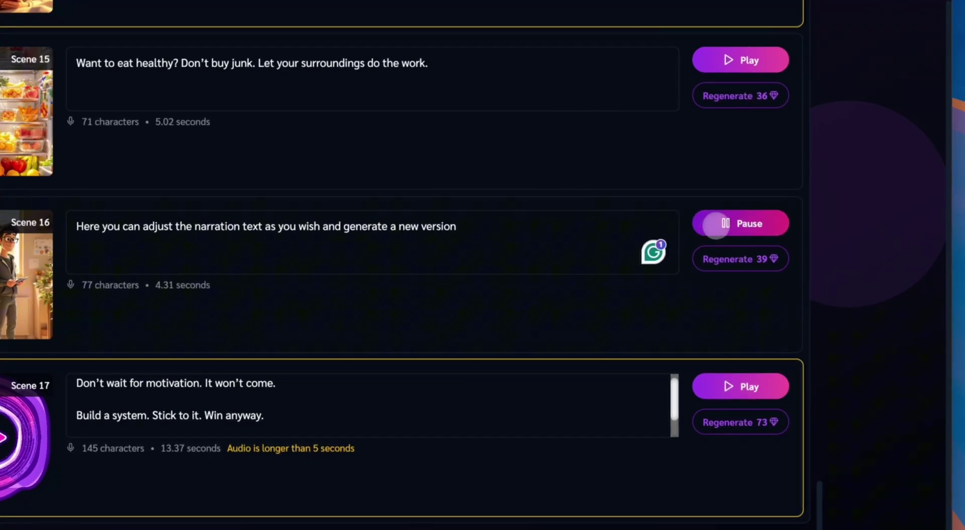
- Paste Scene 16's original sentence back and regenerate its audio
click(484, 241)
key(BackSpace)
key(ctrl+a)
key(ctrl+v)
click(740, 258)
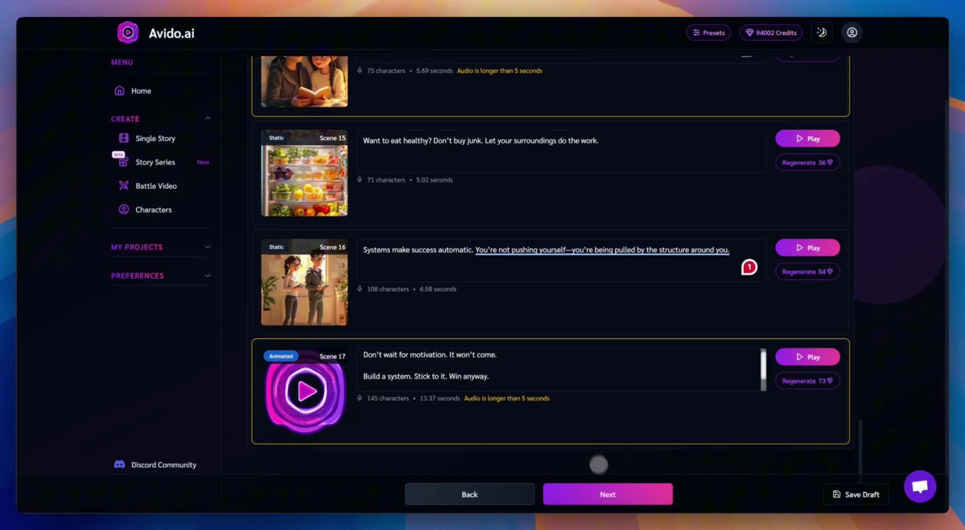
- Continue past the two script warnings and render the final video for 100 credits
click(606, 493)
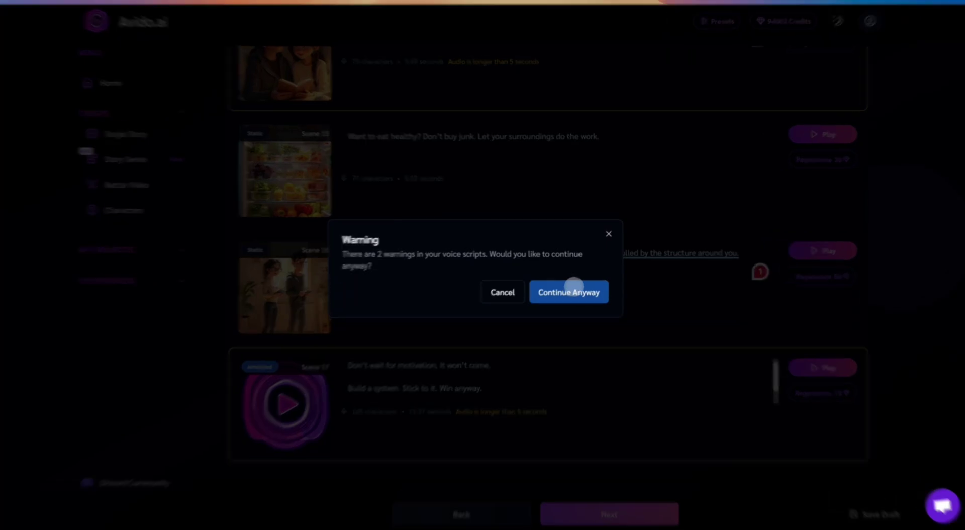
click(574, 290)
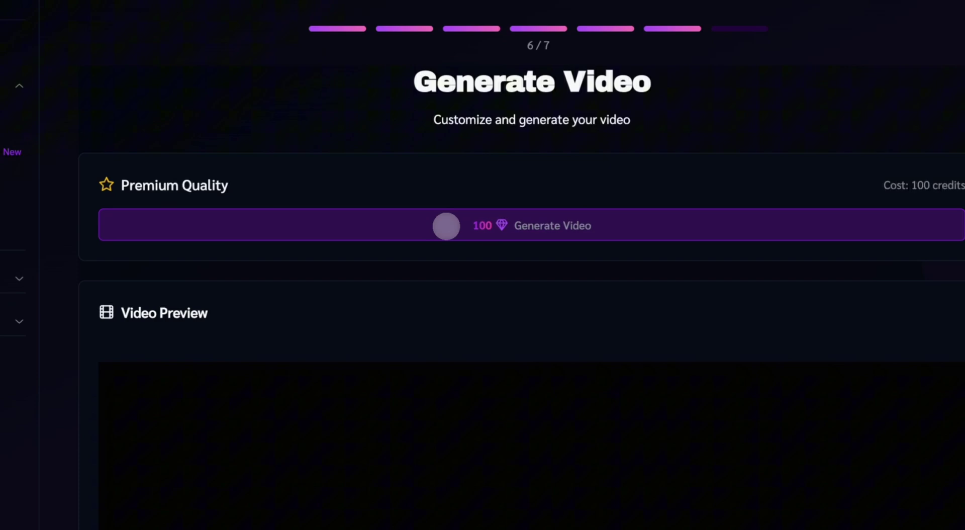
click(446, 227)
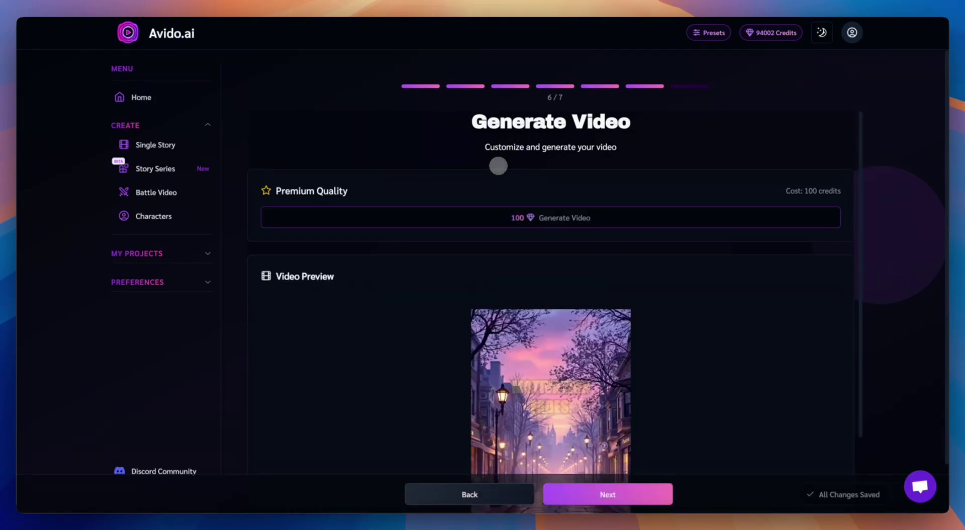
- Play the rendered 1:15, 1080P MP4 video in the Video Preview player
scroll(498, 165, down, 3)
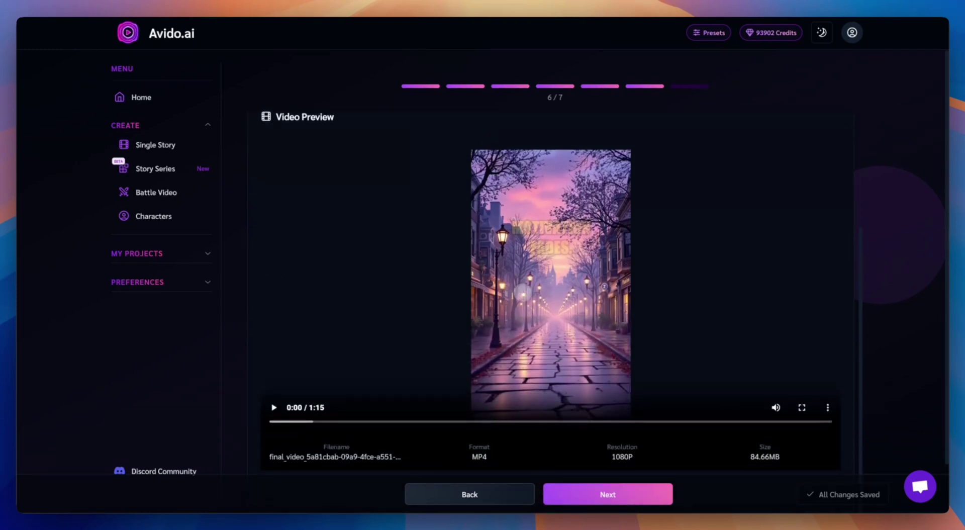
click(523, 293)
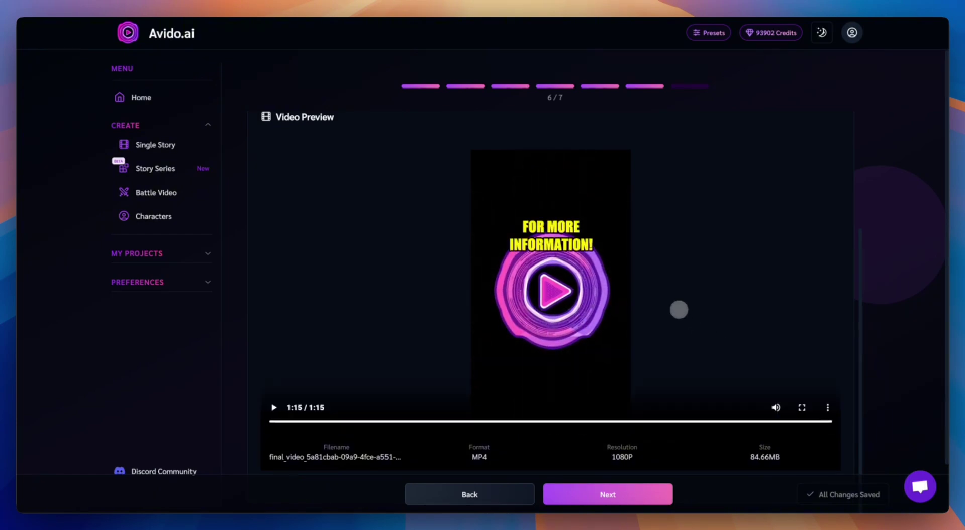
- On the final step, choose Post to Social Media and auto-generate the video title and description
click(558, 494)
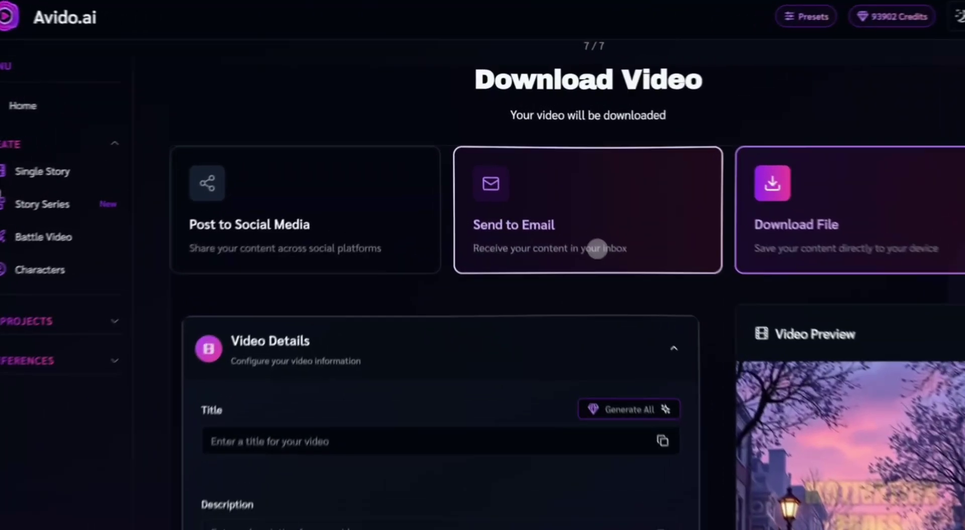
click(557, 201)
scroll(556, 202, down, 1)
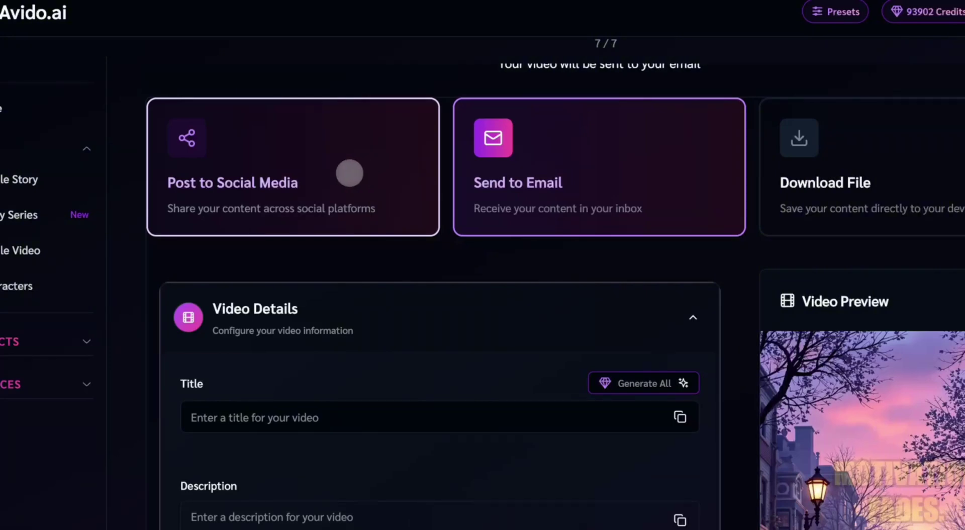
click(349, 173)
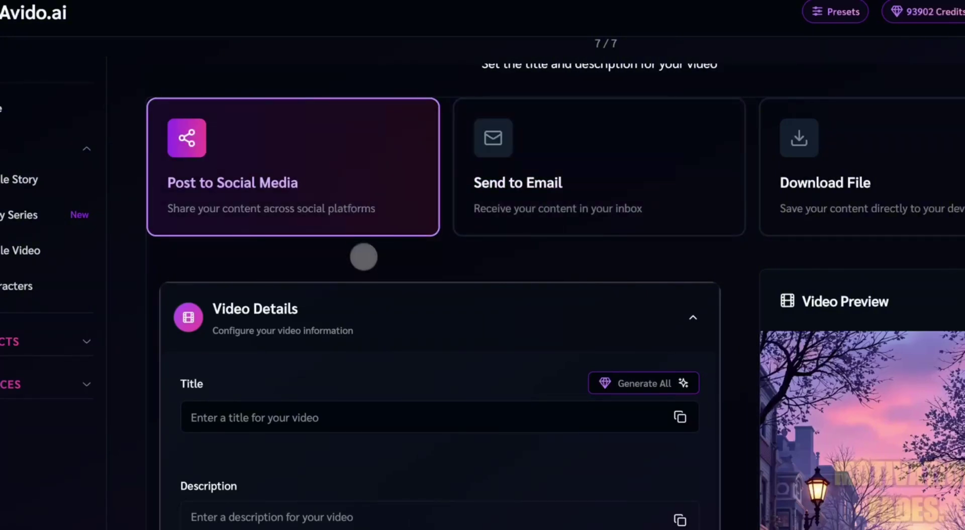
scroll(364, 260, down, 3)
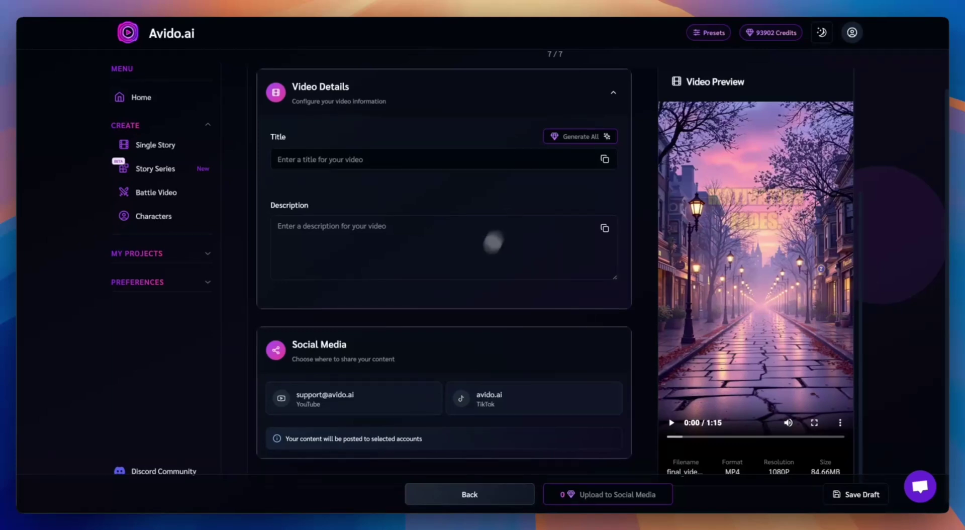
scroll(482, 261, down, 2)
scroll(431, 332, up, 1)
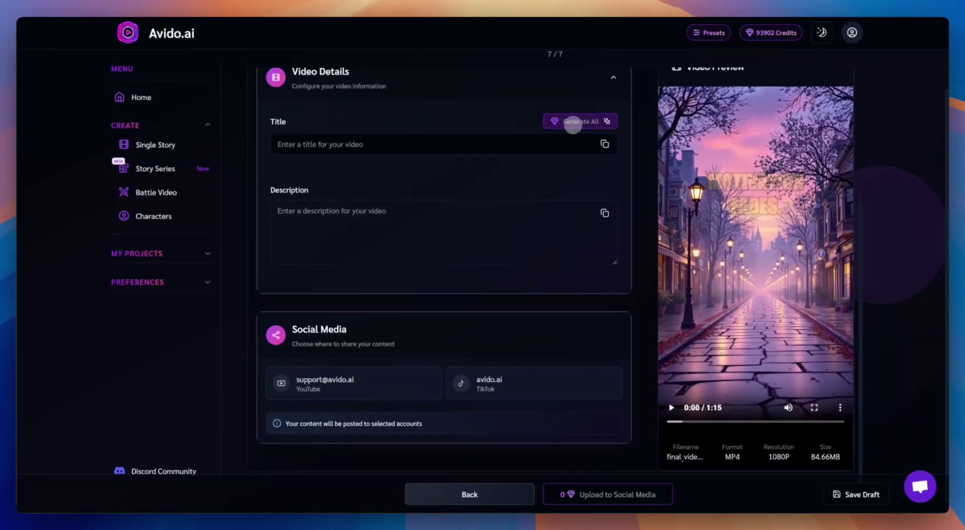
click(573, 123)
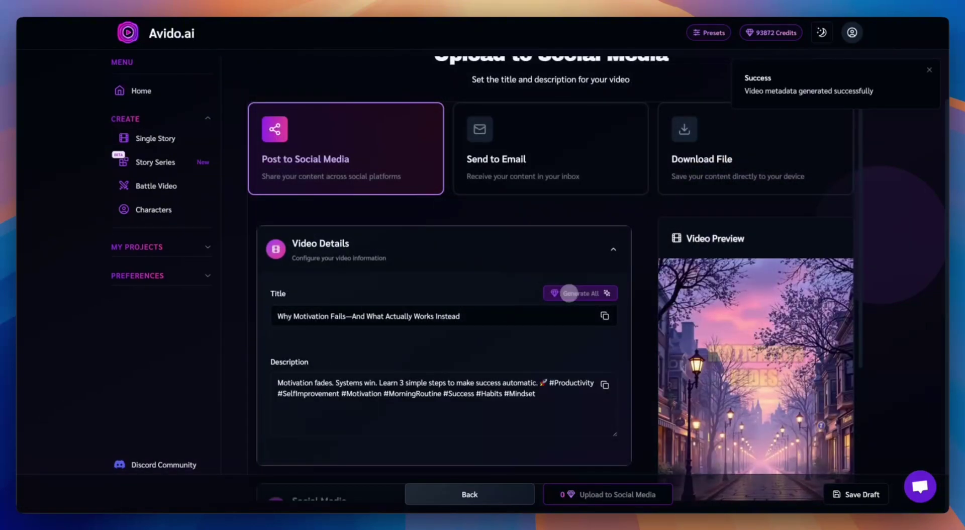
scroll(568, 288, down, 4)
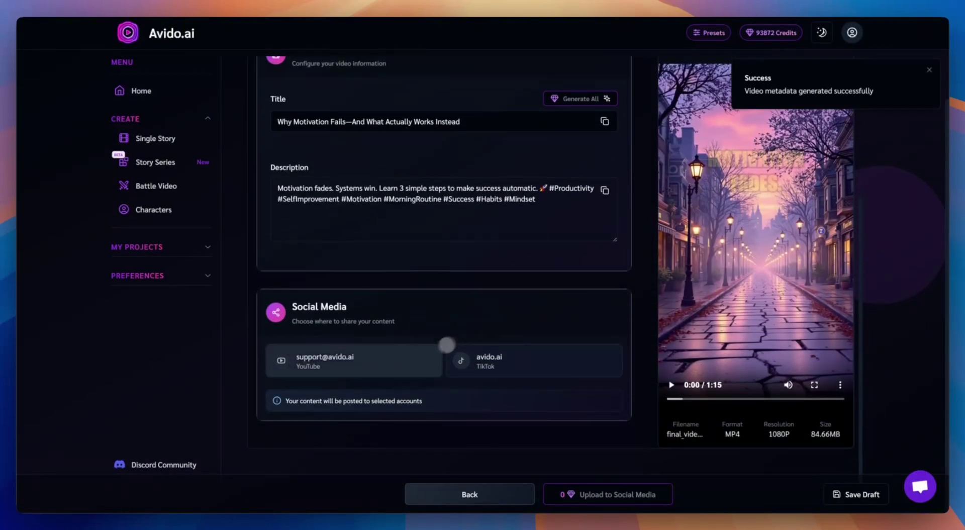
- Upload the video to the chosen YouTube account with its generated tags, Education category and English language
click(435, 353)
scroll(432, 358, down, 3)
scroll(415, 358, down, 2)
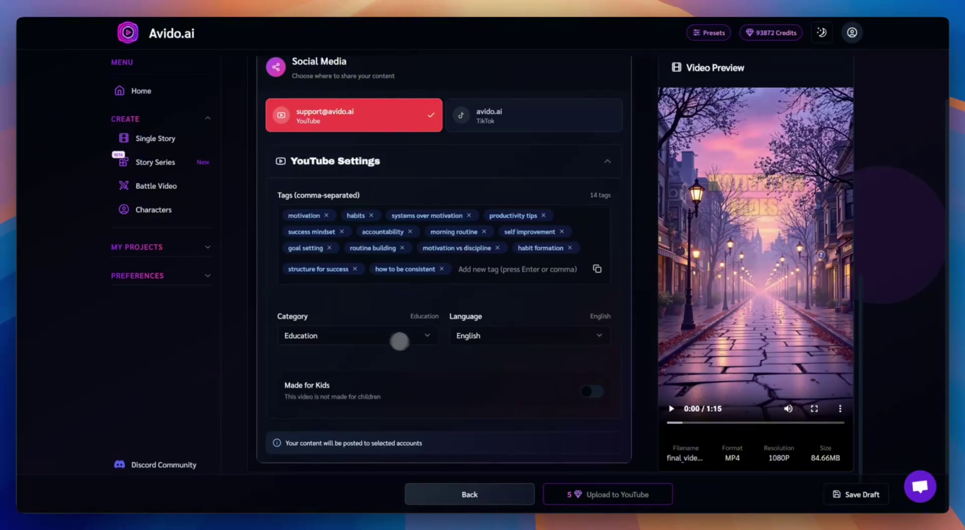
scroll(452, 354, up, 5)
scroll(453, 354, down, 5)
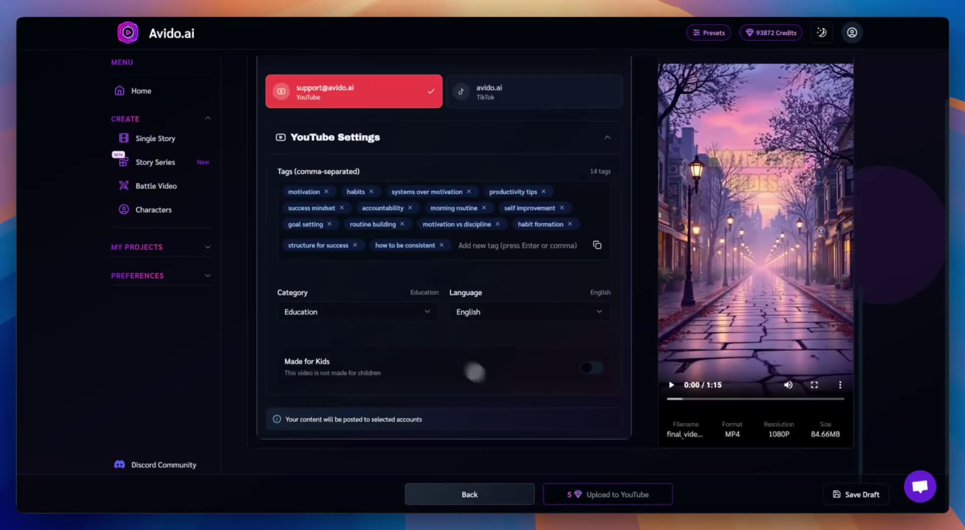
click(587, 496)
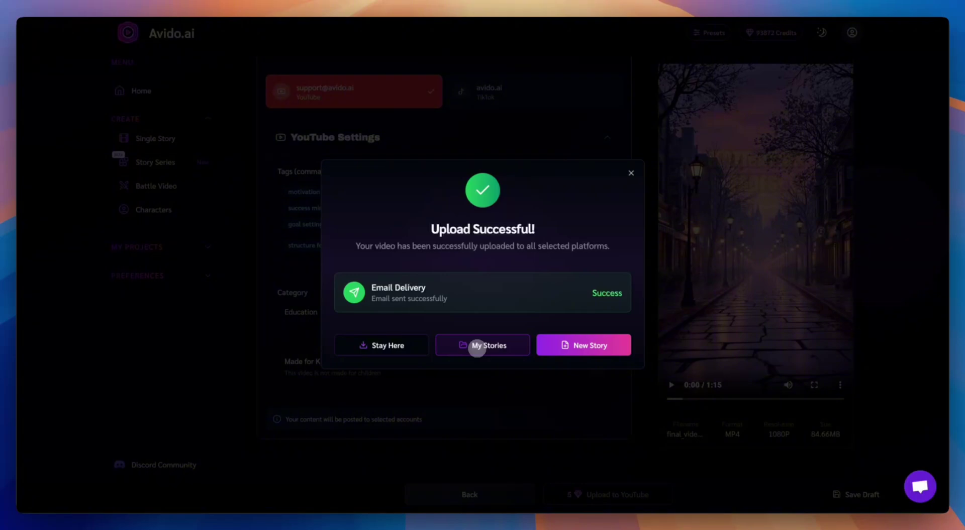
- Reopen the motivational story from My Stories for editing at its Upload to Social Media step (7/7)
click(479, 347)
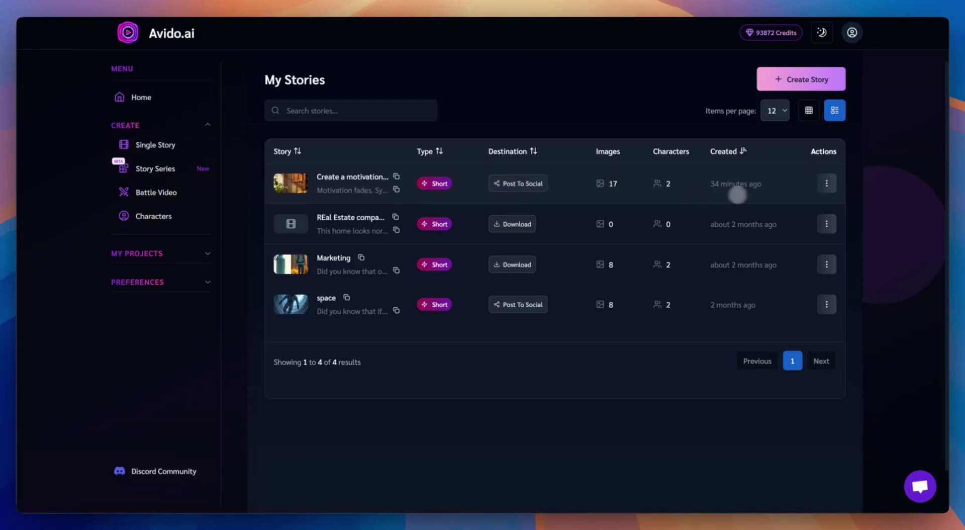
click(827, 183)
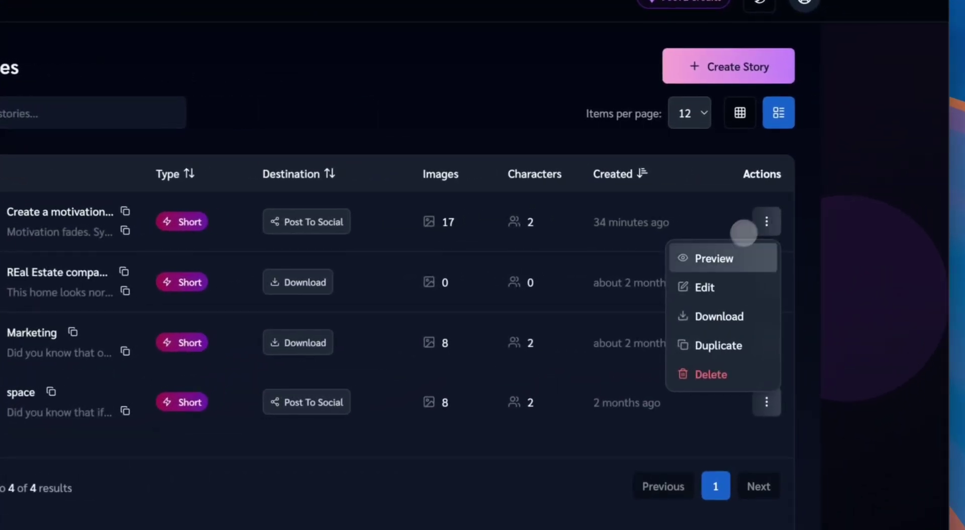
click(703, 289)
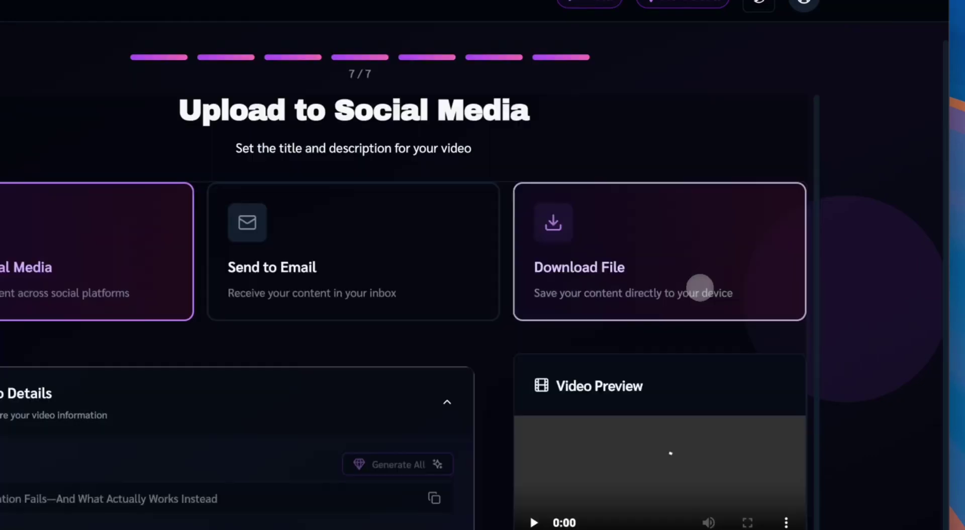
scroll(280, 379, down, 5)
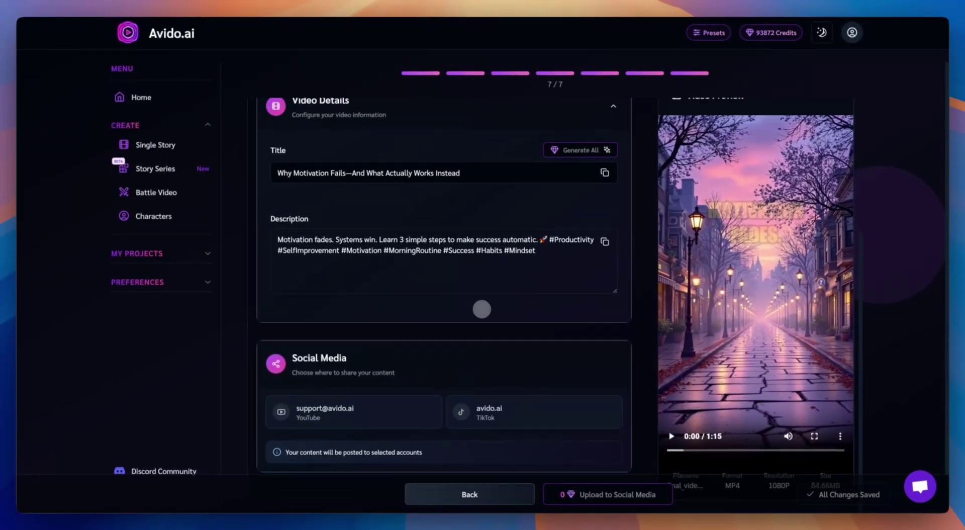
scroll(482, 308, up, 5)
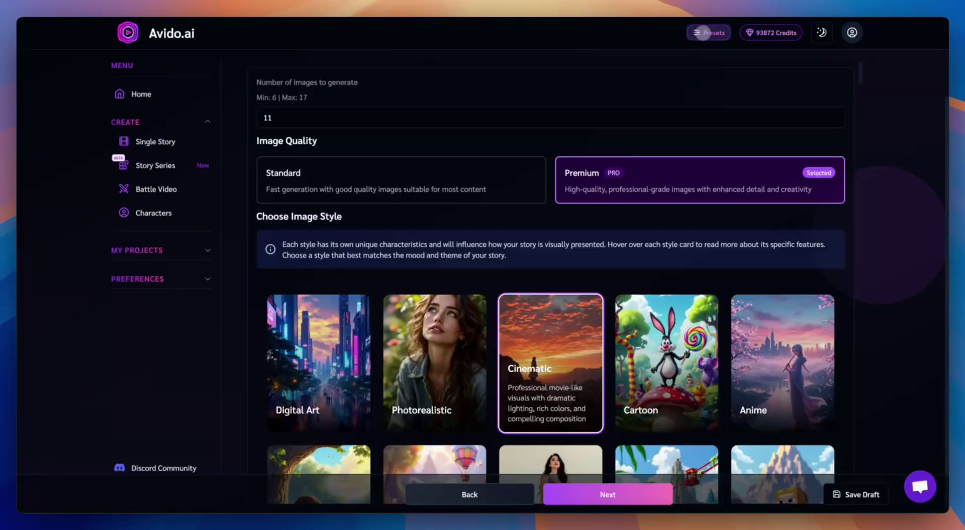
- Create a preset named 'new preset name here' from the current Premium Cinematic settings
click(706, 31)
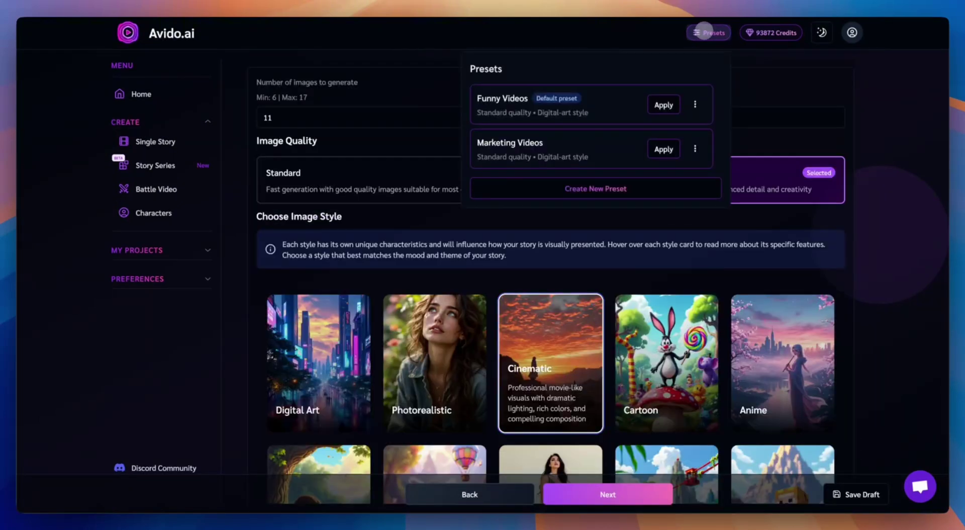
click(597, 189)
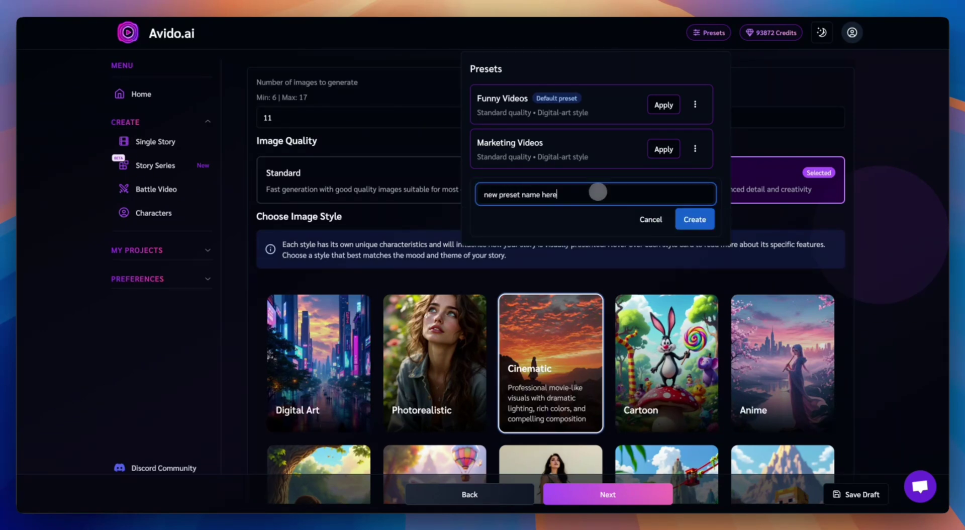
click(693, 219)
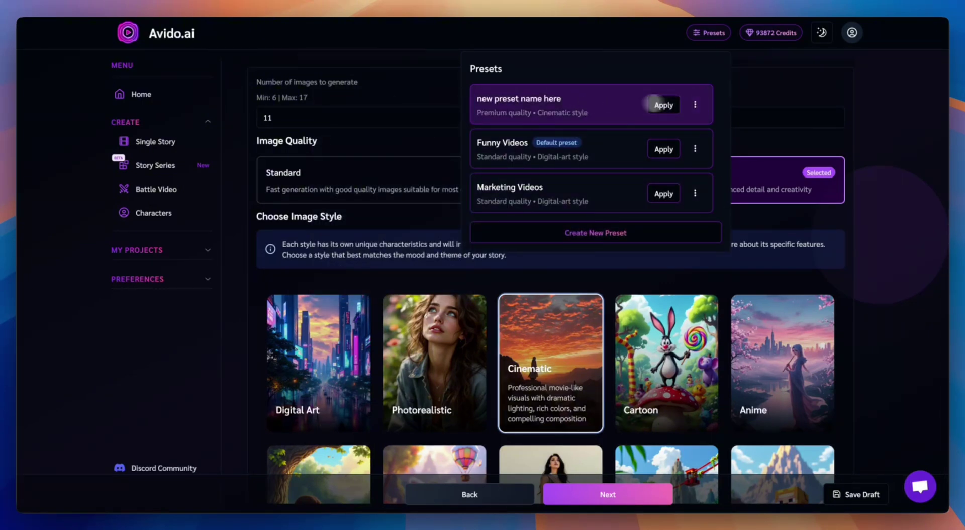
- Set 'new preset name here' as the default preset
mouse_move(521, 102)
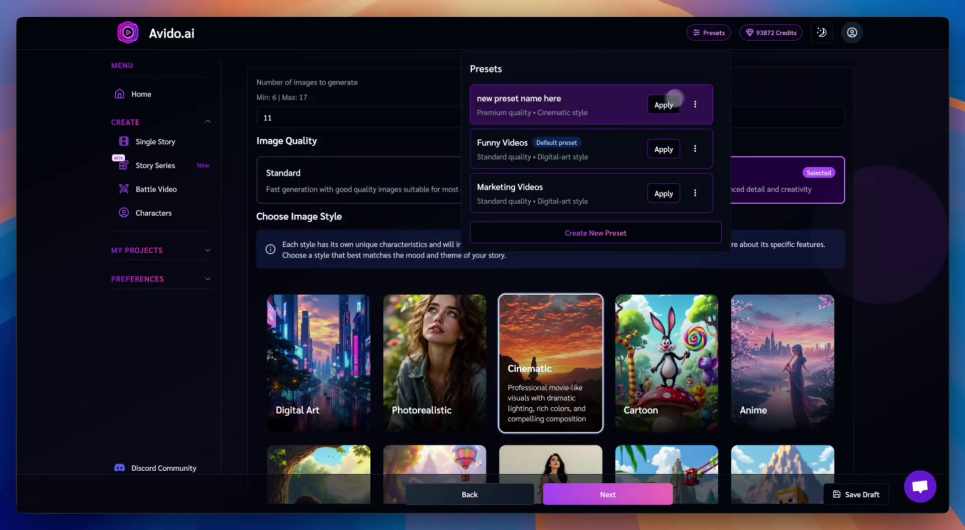
click(695, 105)
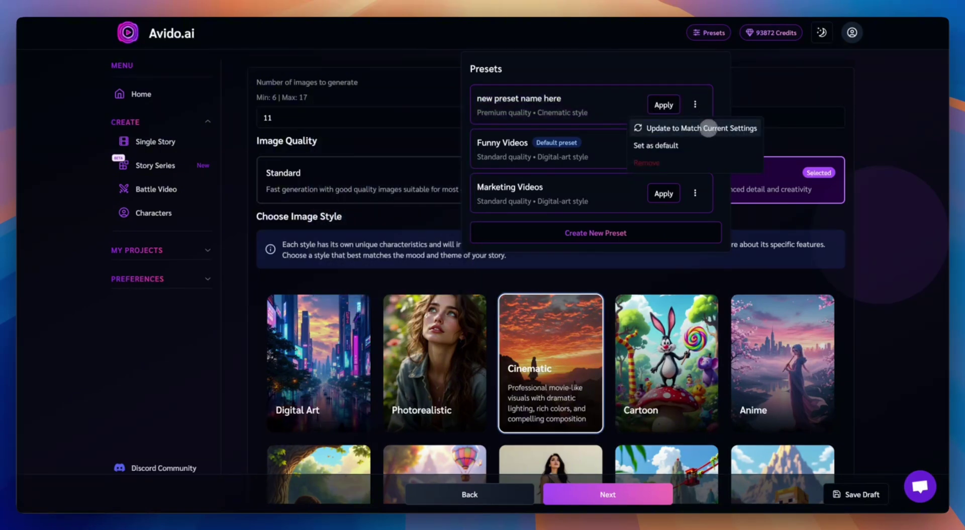
click(667, 146)
mouse_move(552, 104)
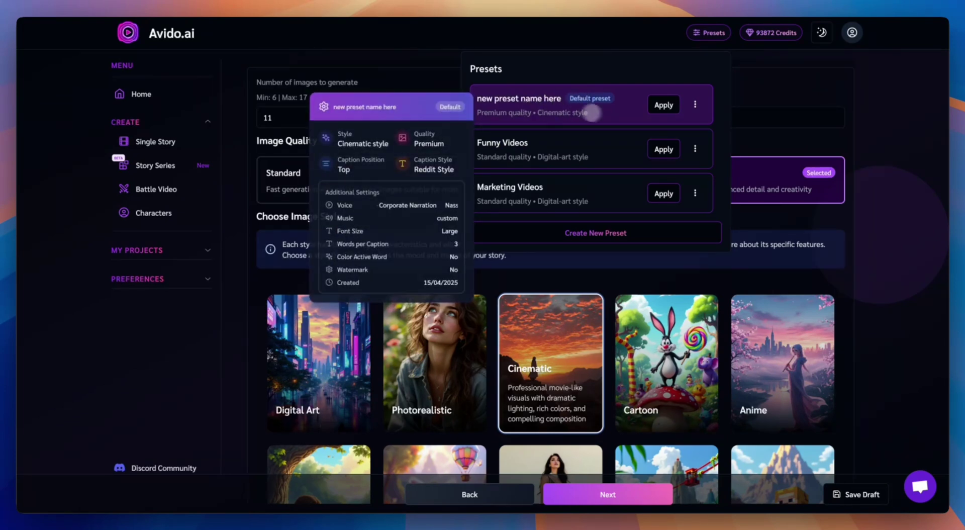
- Update the Marketing Videos preset to match the current Premium Cinematic settings
click(695, 194)
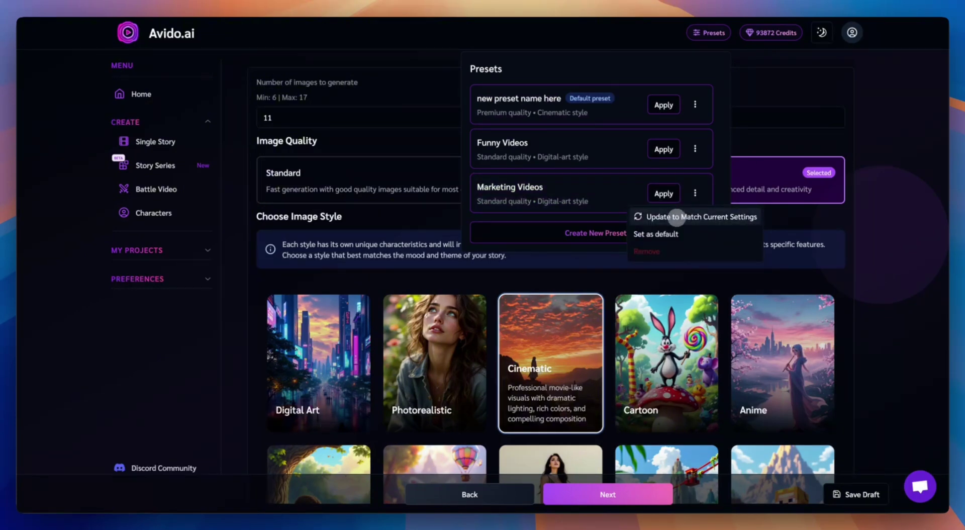
click(677, 217)
mouse_move(560, 197)
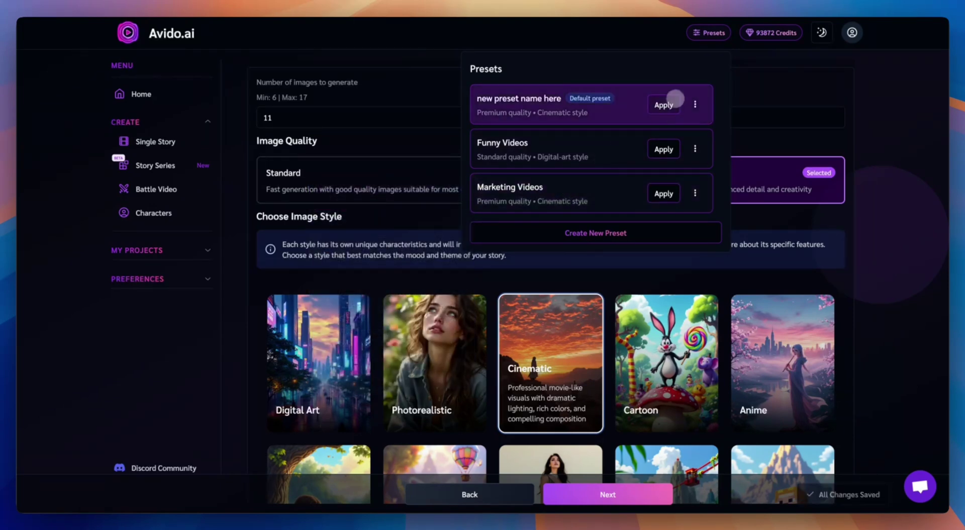
- Apply the new preset, try Funny Videos, reapply the new preset, then go back Home
click(664, 103)
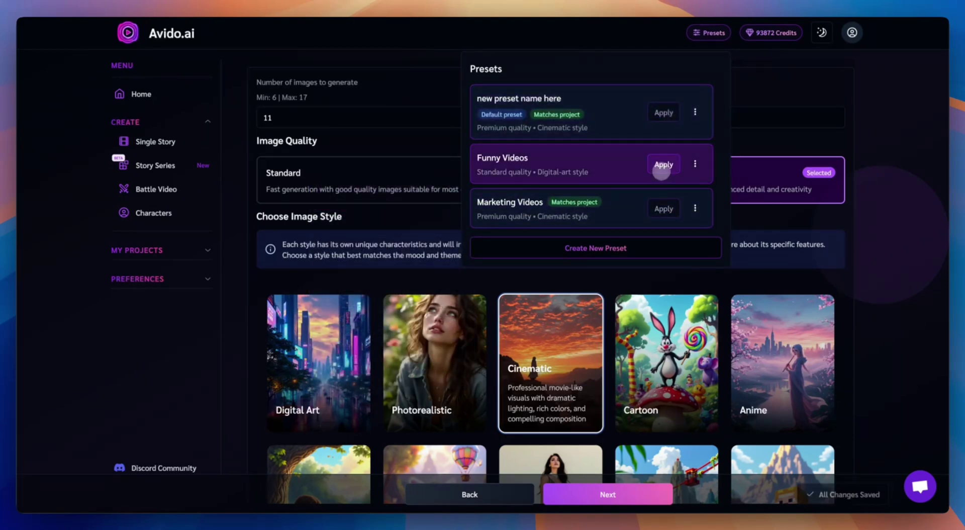
click(661, 165)
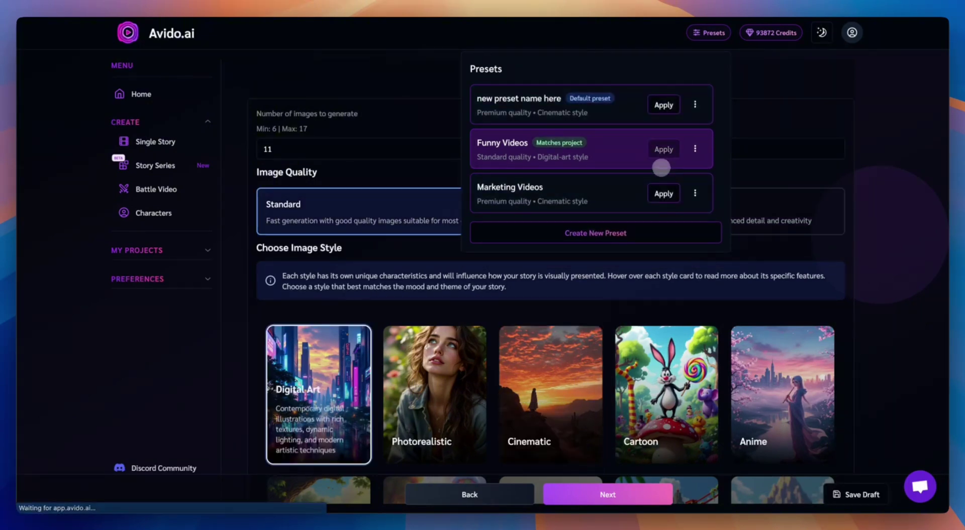
click(663, 110)
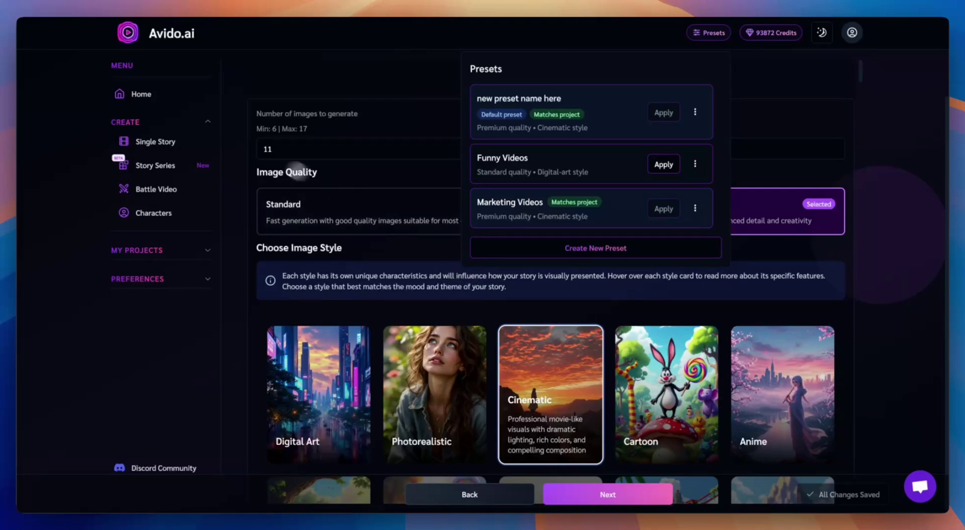
click(143, 92)
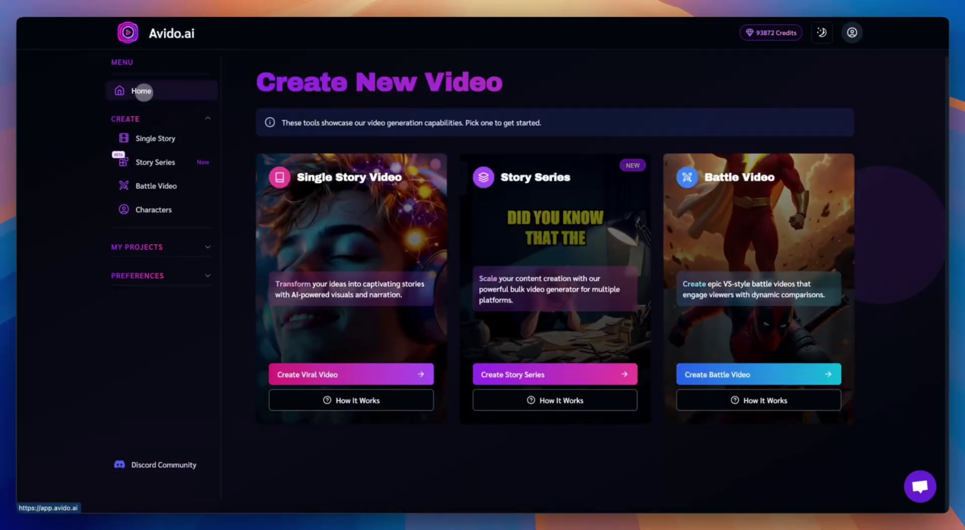